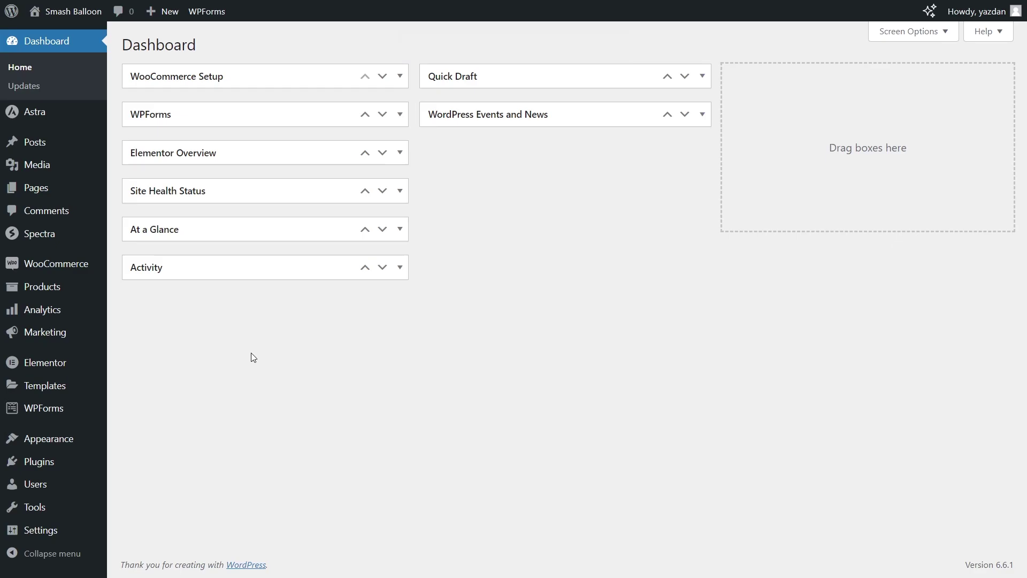
# - Search the plugin directory for 'Feeds for TikTok', install it and activate it
pyautogui.moveTo(42, 463)
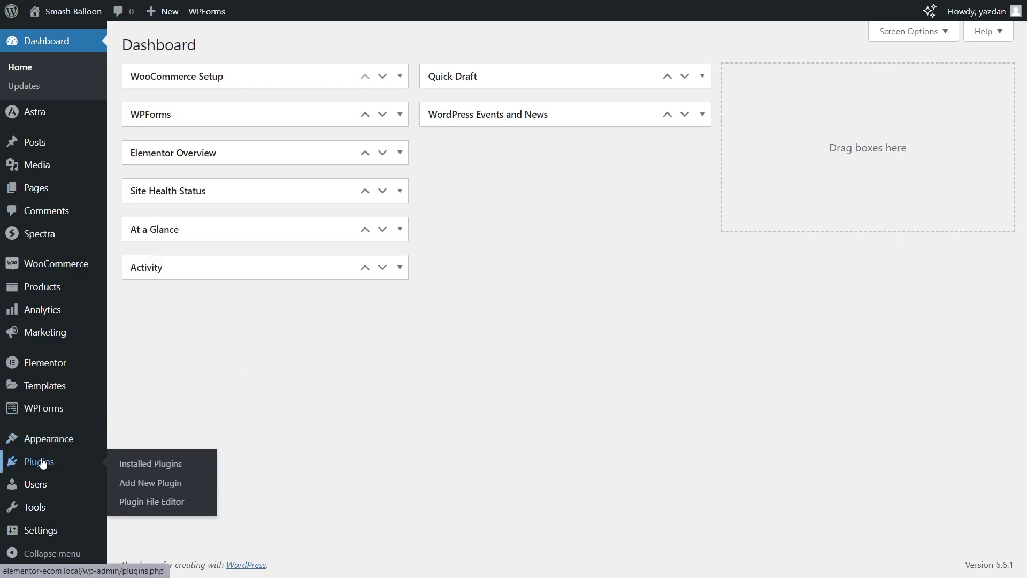
pyautogui.click(145, 485)
pyautogui.click(768, 82)
pyautogui.write('Feeds for TikTok')
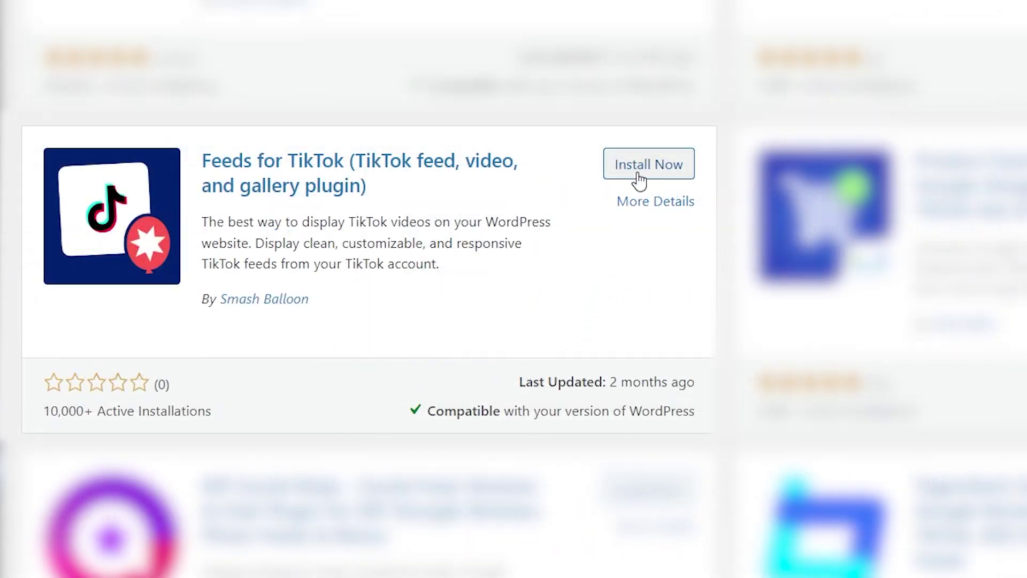
pyautogui.click(638, 170)
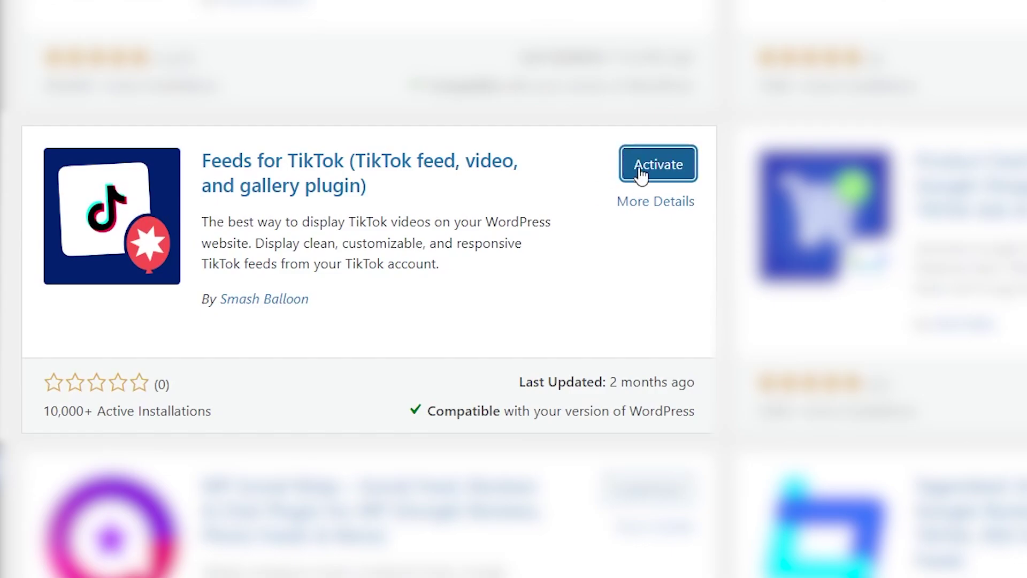
pyautogui.click(649, 172)
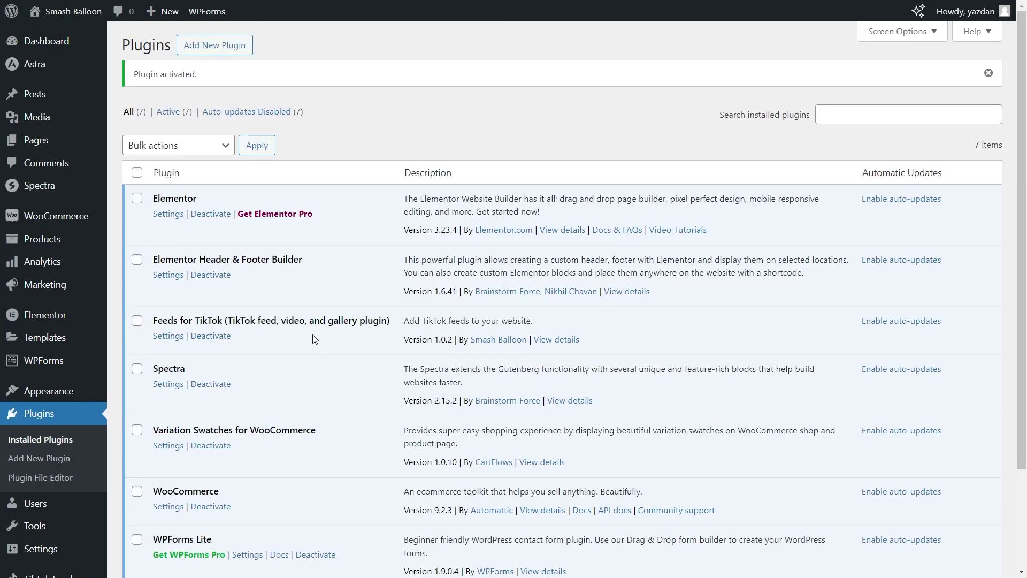
pyautogui.scroll(-2, 74, 422)
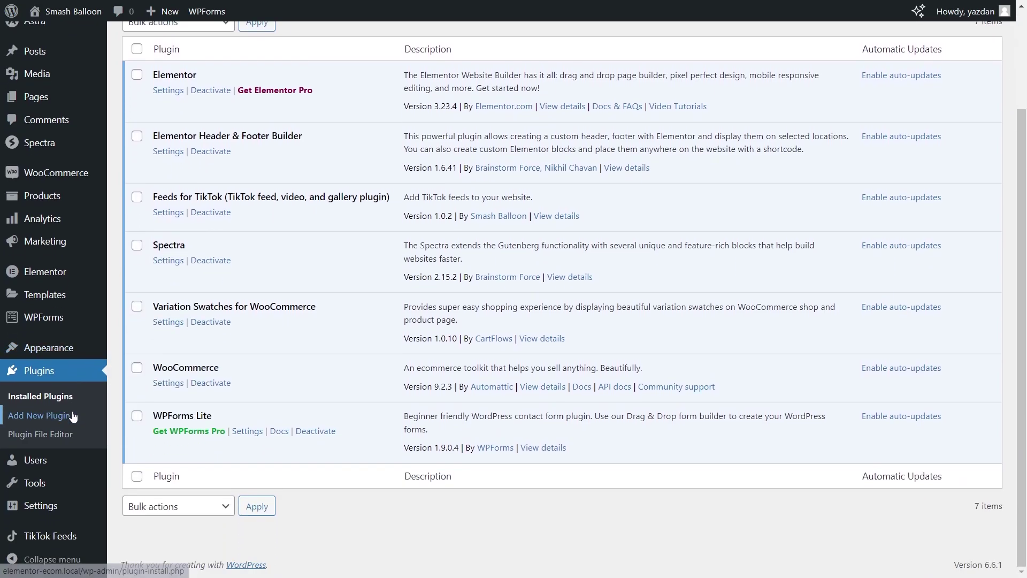
# - Start a new feed from TikTok Feeds and choose to add a TikTok account as its source
pyautogui.click(65, 545)
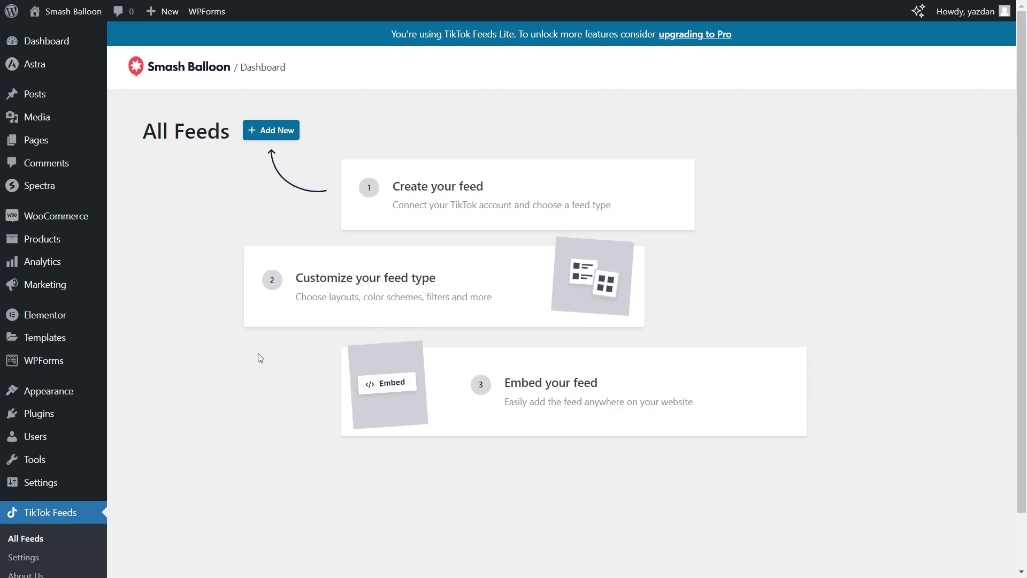
pyautogui.click(278, 130)
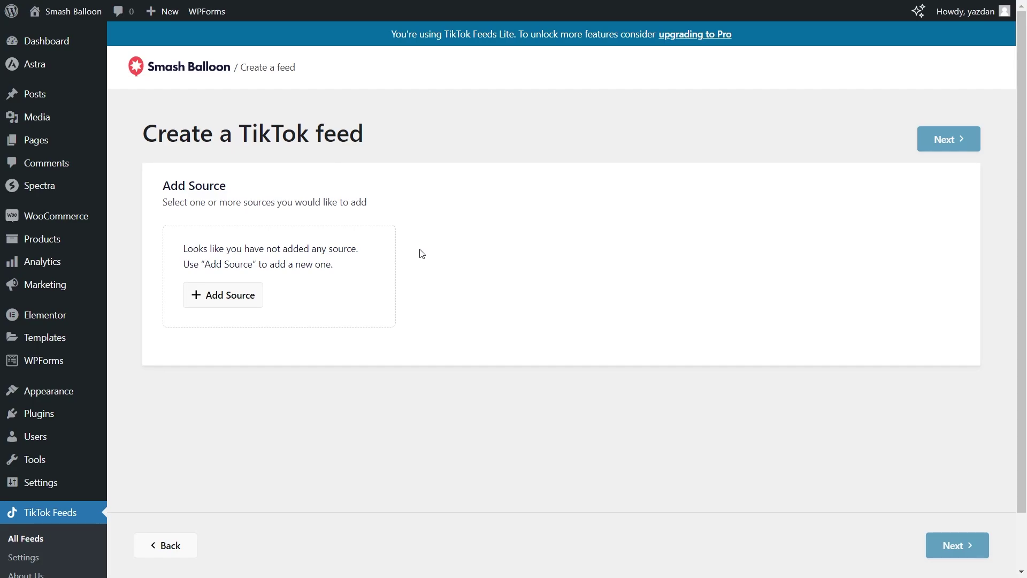
pyautogui.click(229, 293)
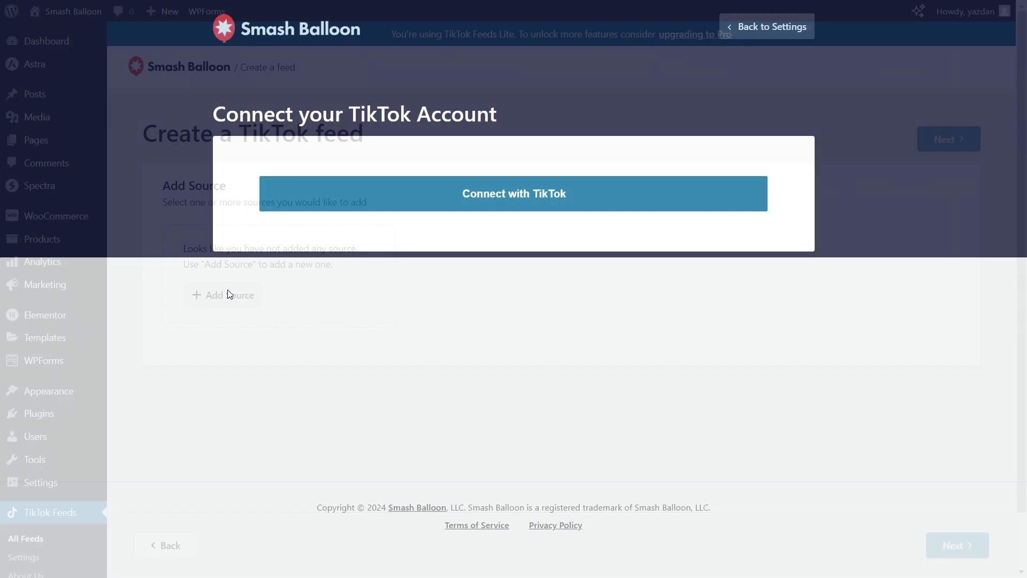
# - Connect the Green Grove Eatery TikTok account, granting Smash Balloon access and confirming the domain
pyautogui.click(403, 194)
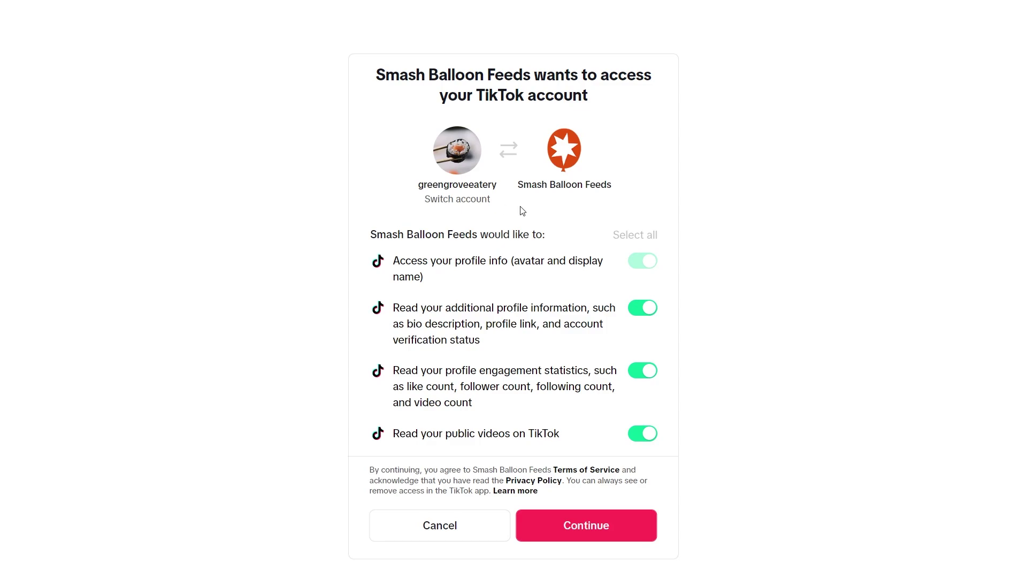
pyautogui.click(573, 526)
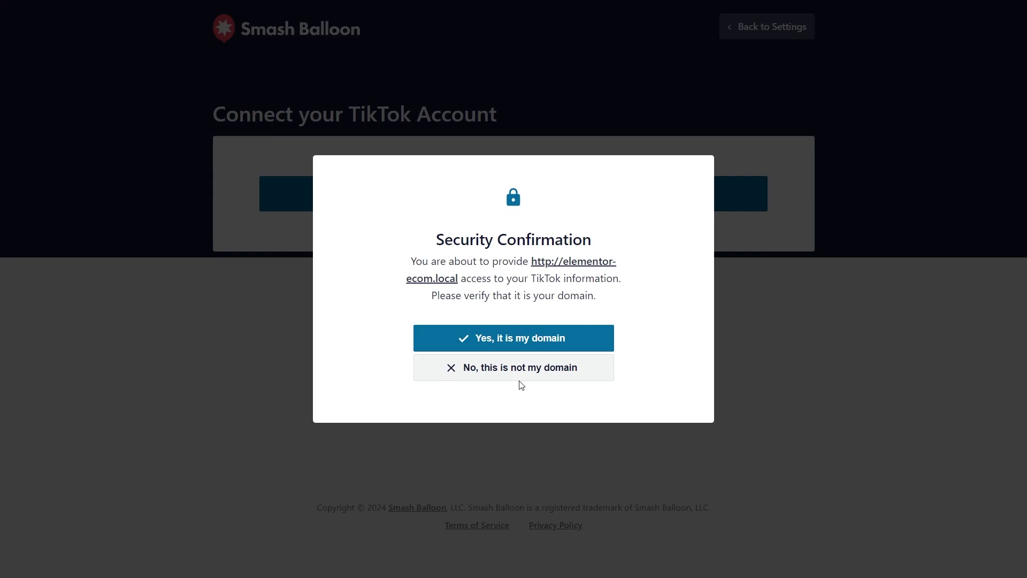
pyautogui.click(514, 344)
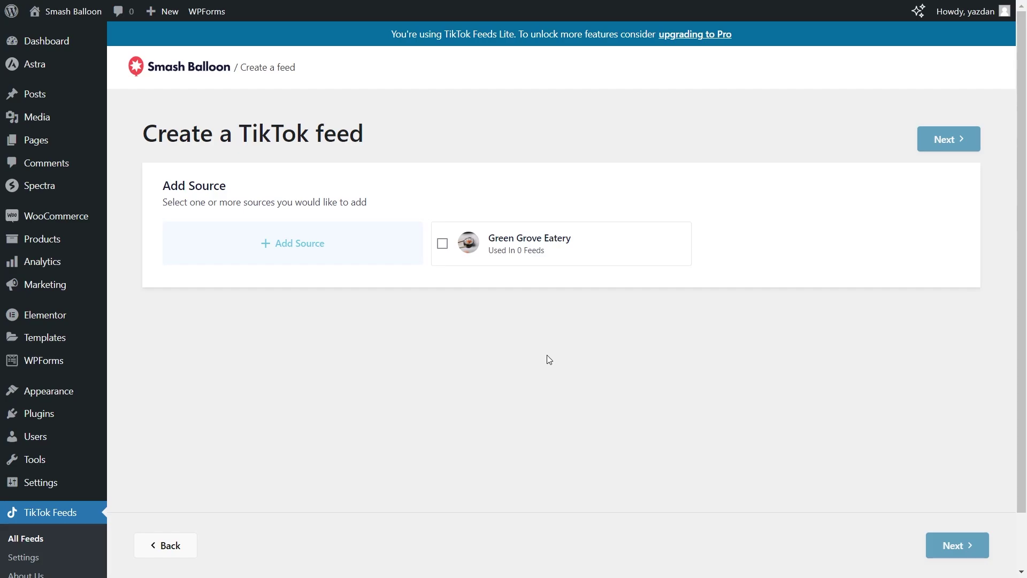
# - Select the Green Grove Eatery source, keep the Default template and open the feed customizer
pyautogui.click(582, 253)
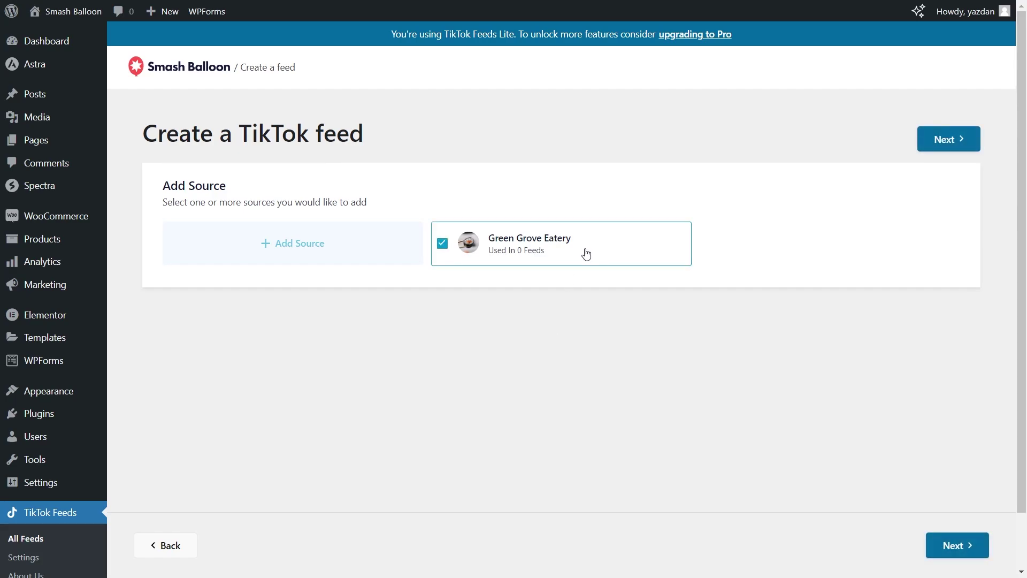
pyautogui.click(941, 146)
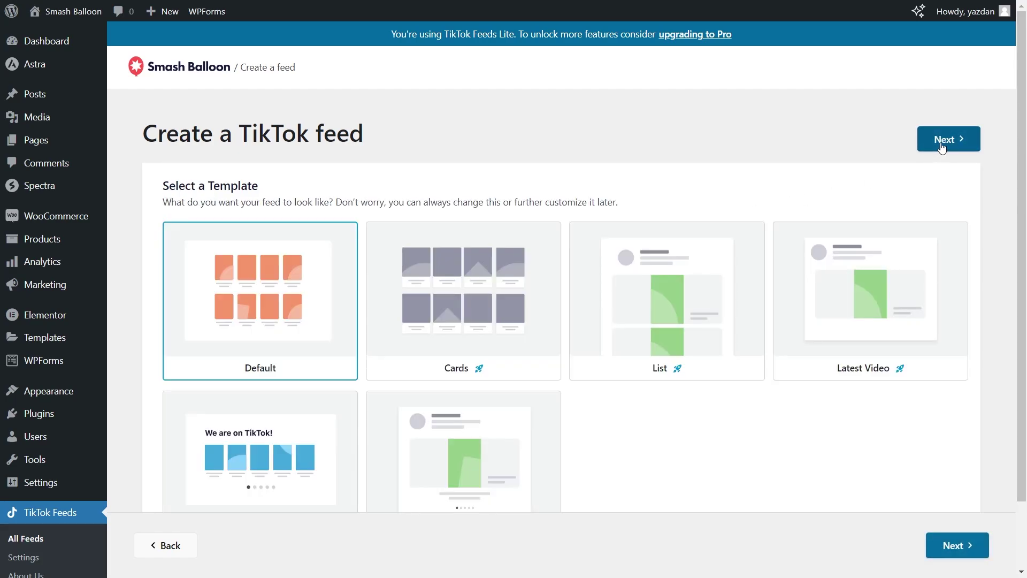
pyautogui.scroll(-2, 920, 225)
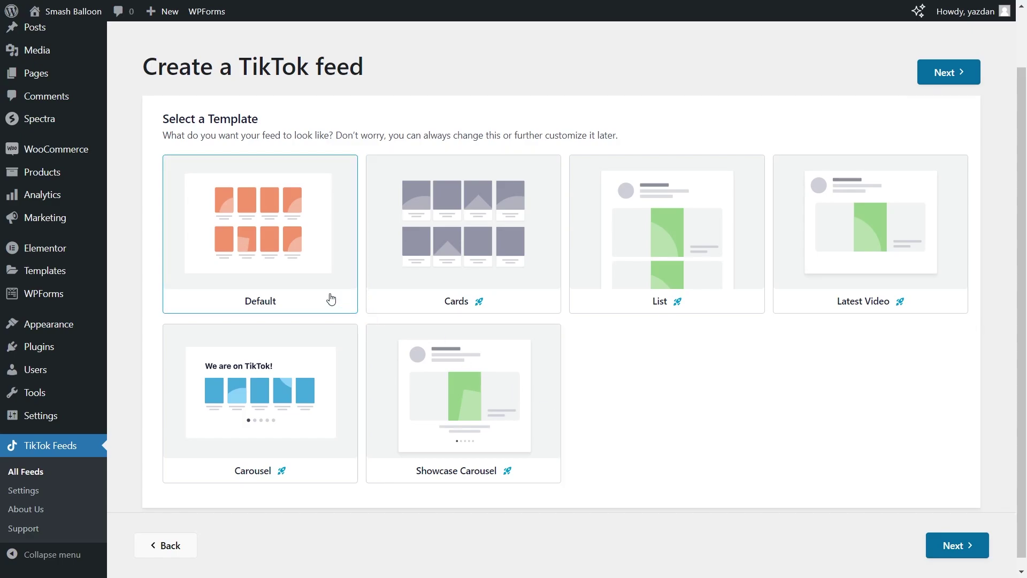
pyautogui.click(943, 73)
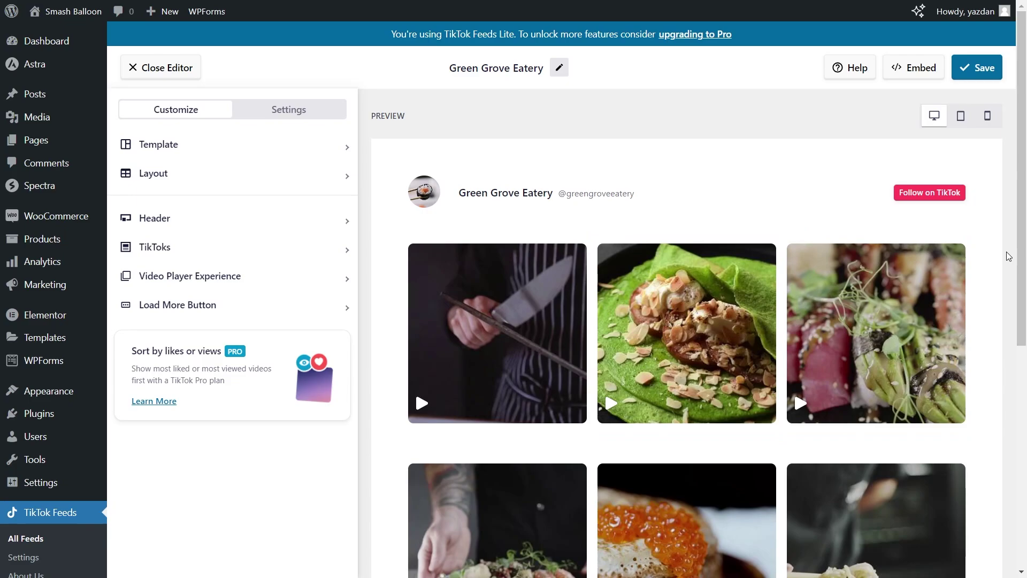
pyautogui.scroll(-6, 1008, 257)
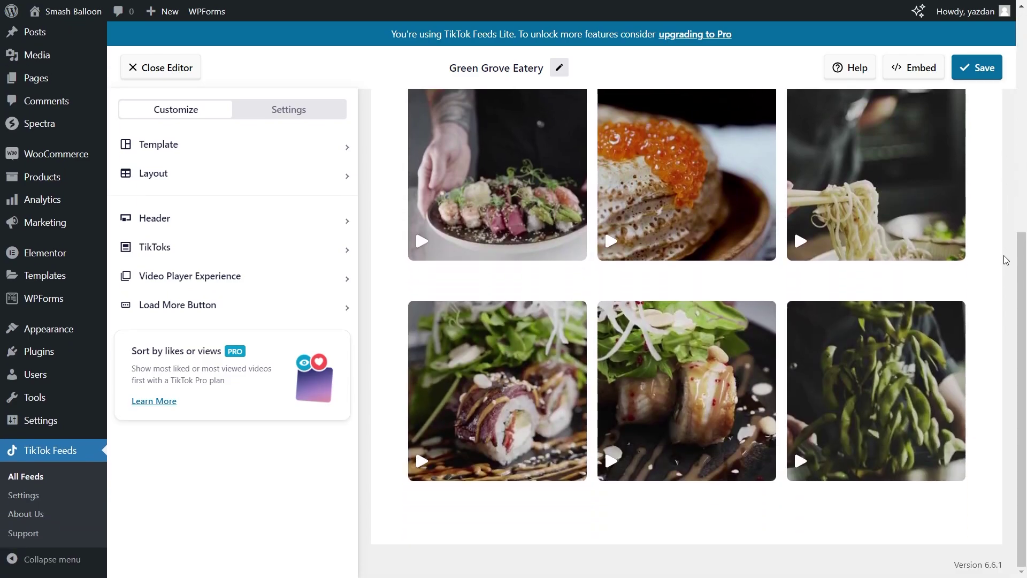
pyautogui.scroll(5, 1006, 260)
pyautogui.scroll(1, 1005, 260)
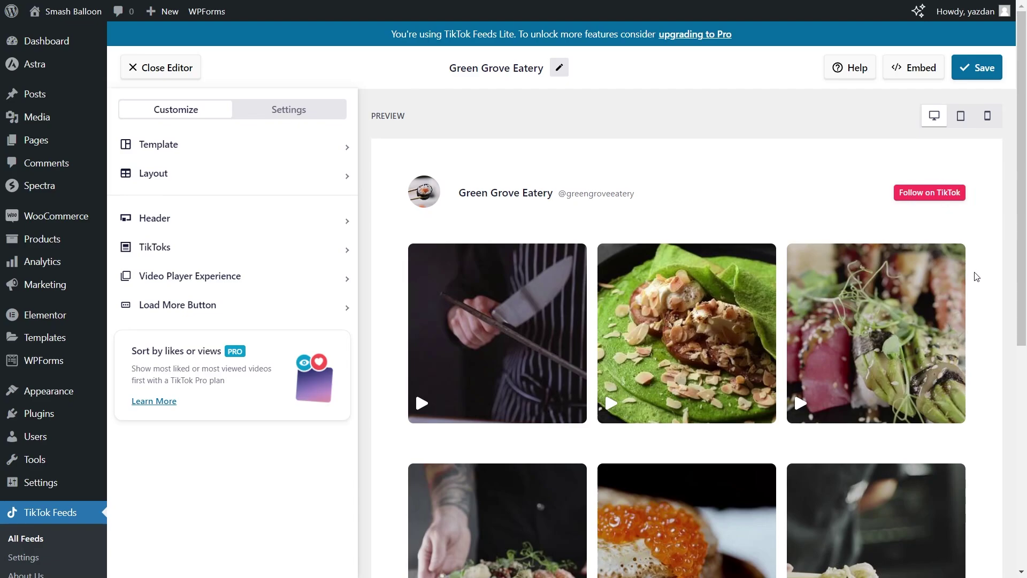
pyautogui.scroll(-6, 973, 268)
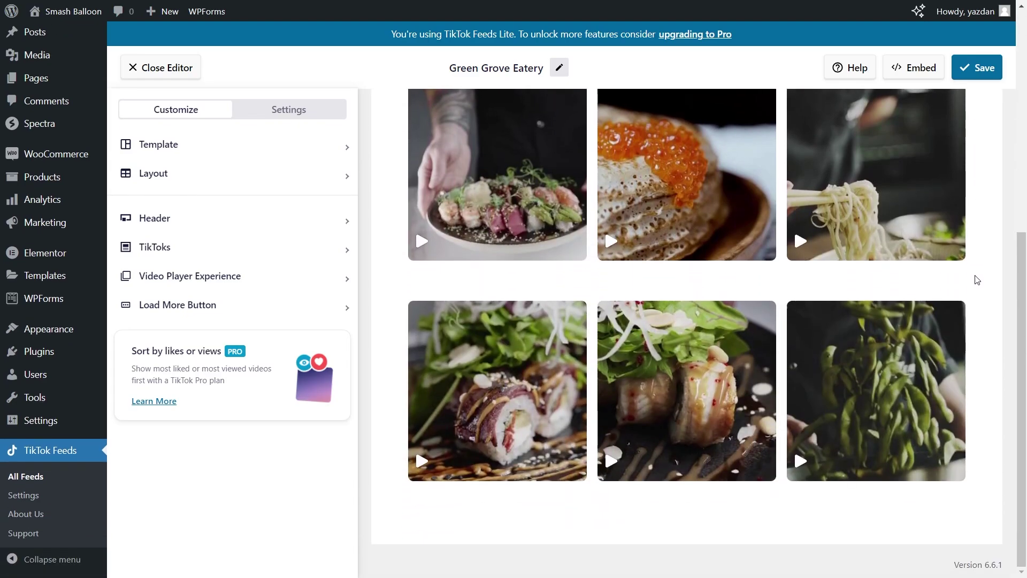
pyautogui.scroll(6, 976, 279)
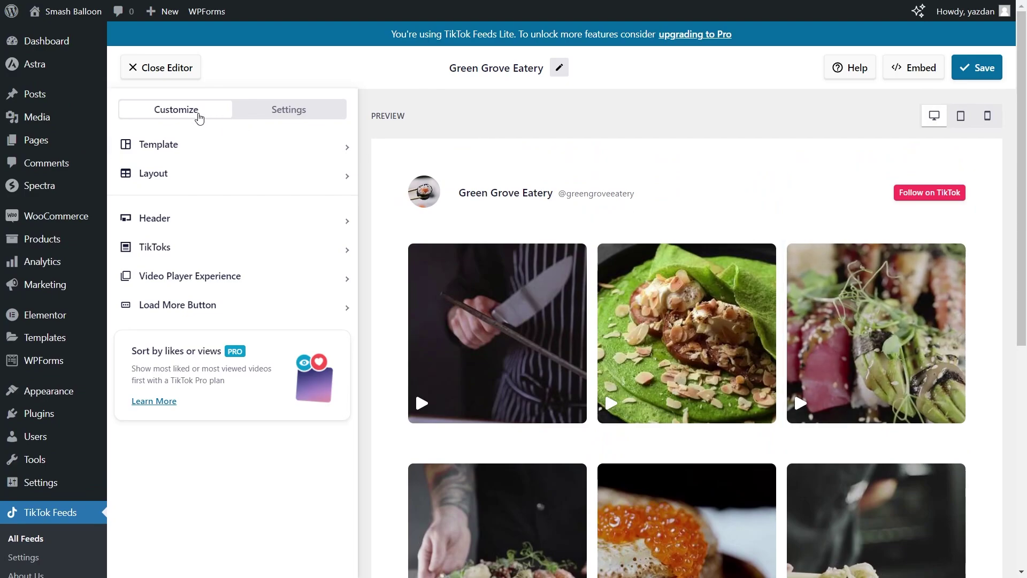
# - Set the feed's desktop post count to 6 in the Layout settings
pyautogui.click(187, 173)
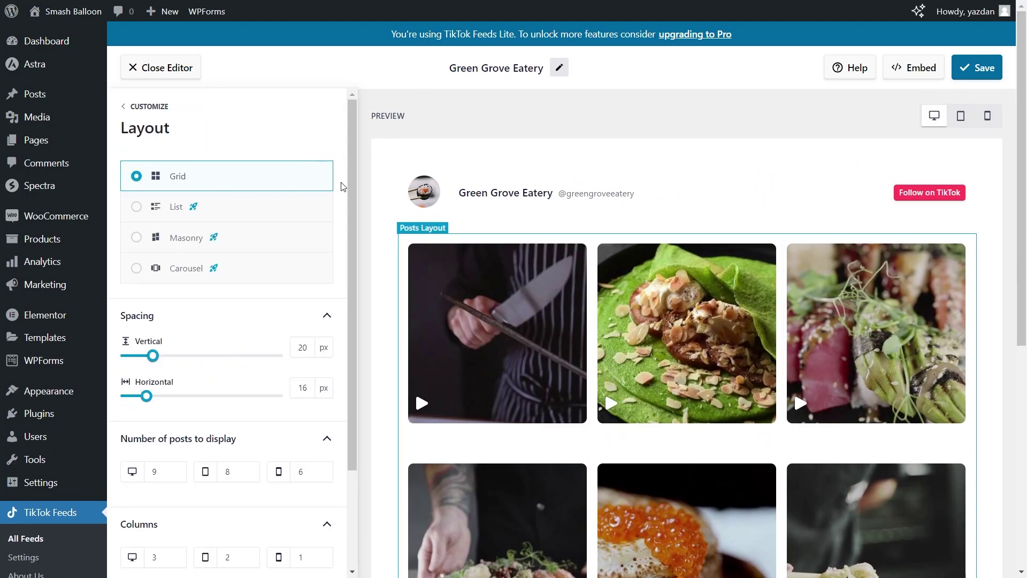
pyautogui.scroll(-2, 363, 198)
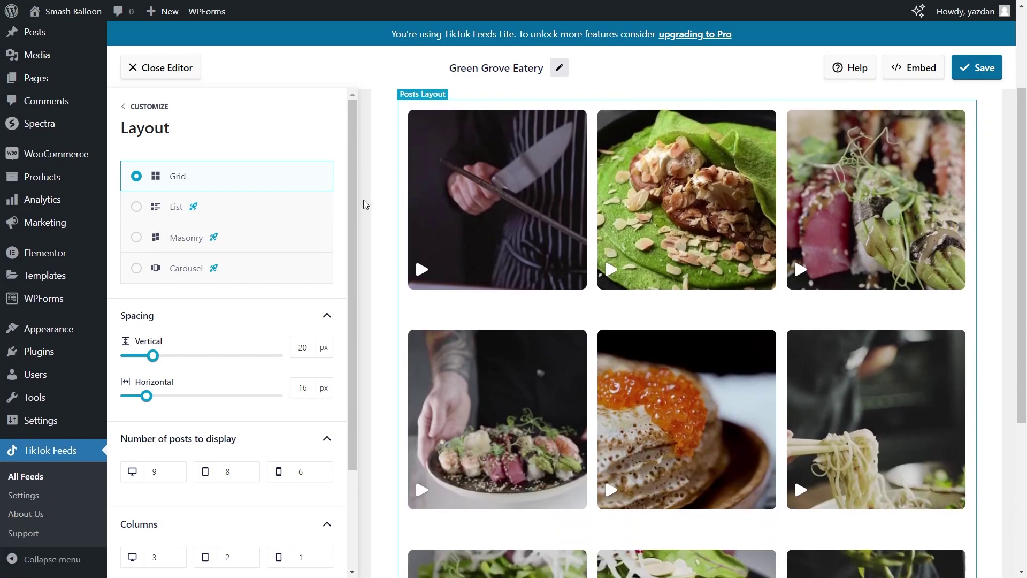
pyautogui.scroll(2, 364, 204)
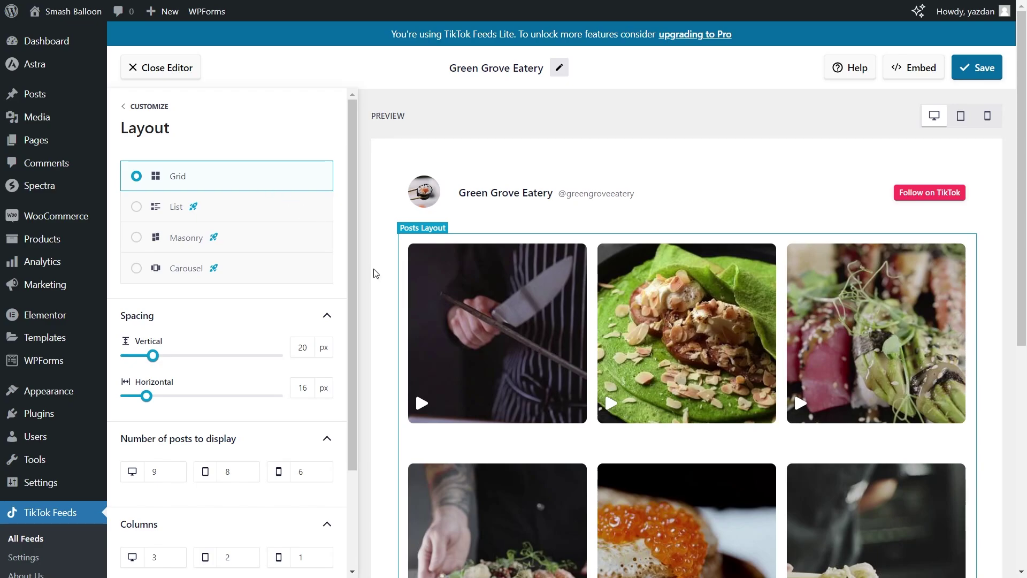
pyautogui.scroll(-3, 773, 336)
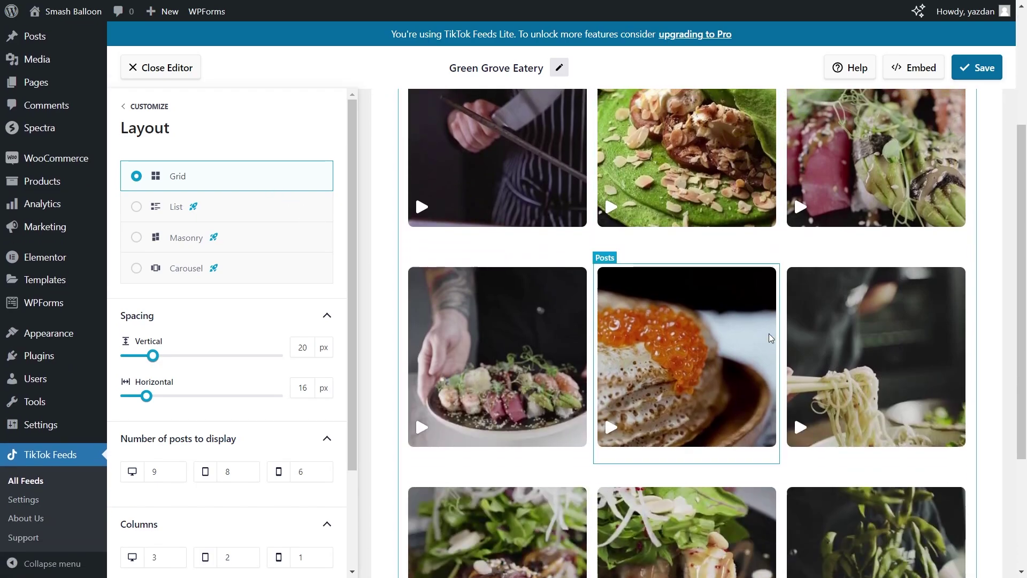
pyautogui.scroll(3, 771, 337)
pyautogui.scroll(-3, 324, 298)
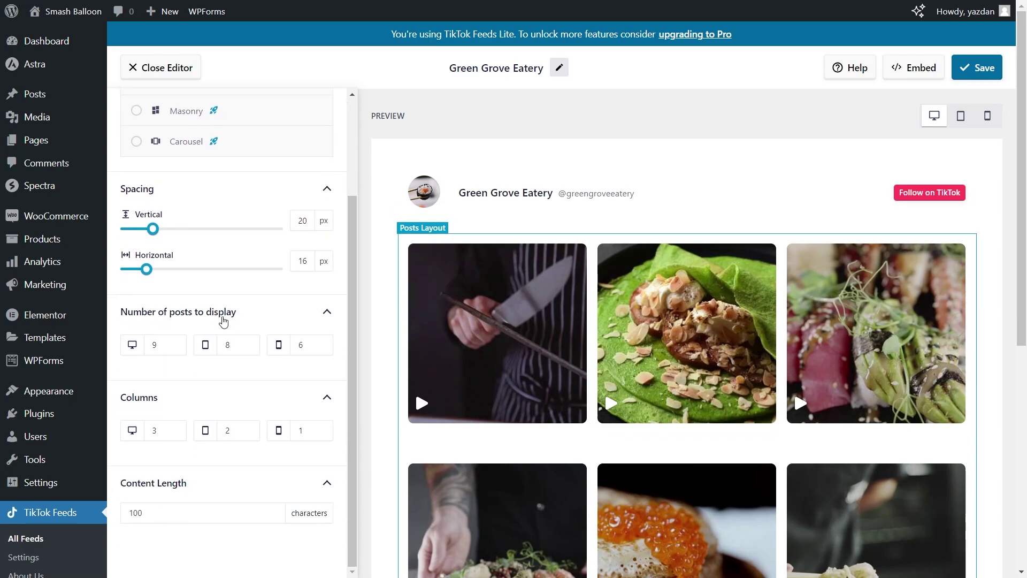
pyautogui.scroll(-3, 339, 355)
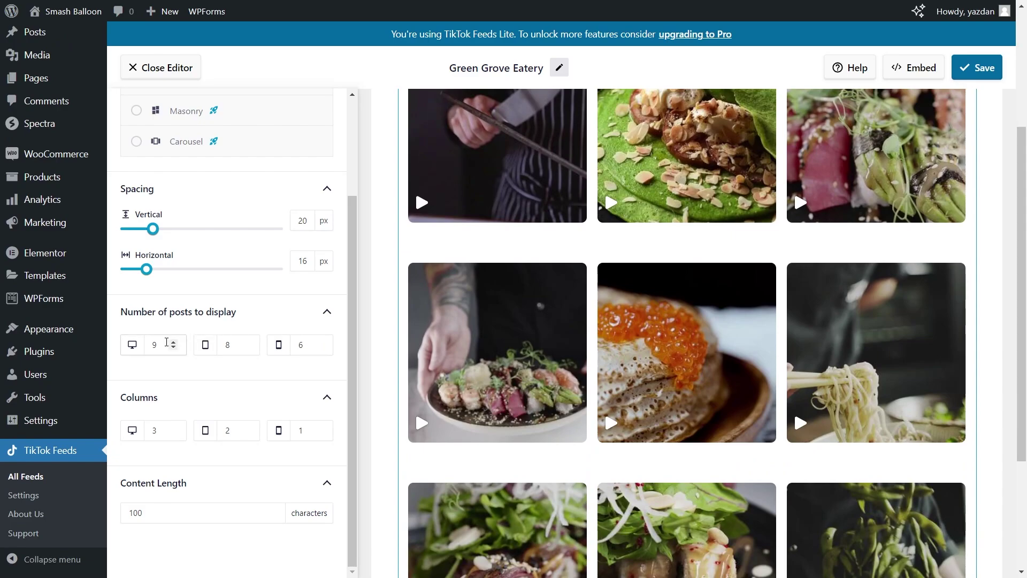
pyautogui.moveTo(166, 342); pyautogui.dragTo(143, 352)
pyautogui.write('6')
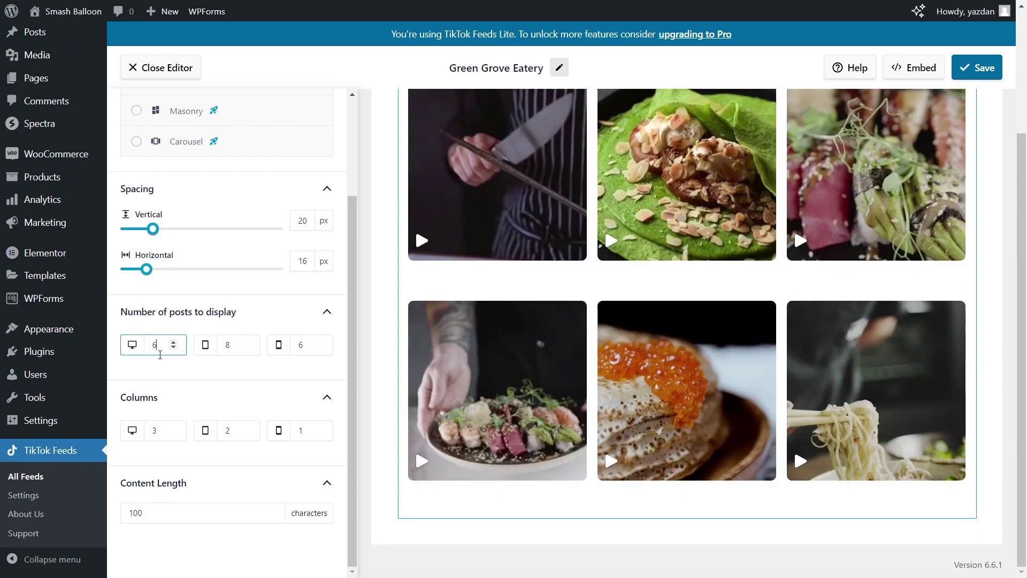
pyautogui.click(166, 364)
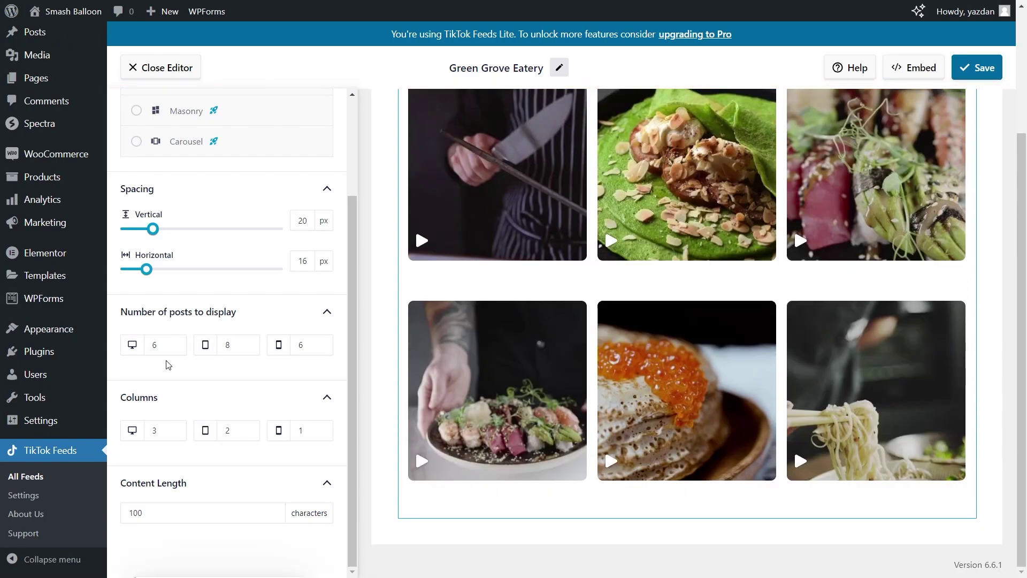
# - Reduce the desktop columns from 3 to 2 and save the feed
pyautogui.scroll(3, 395, 368)
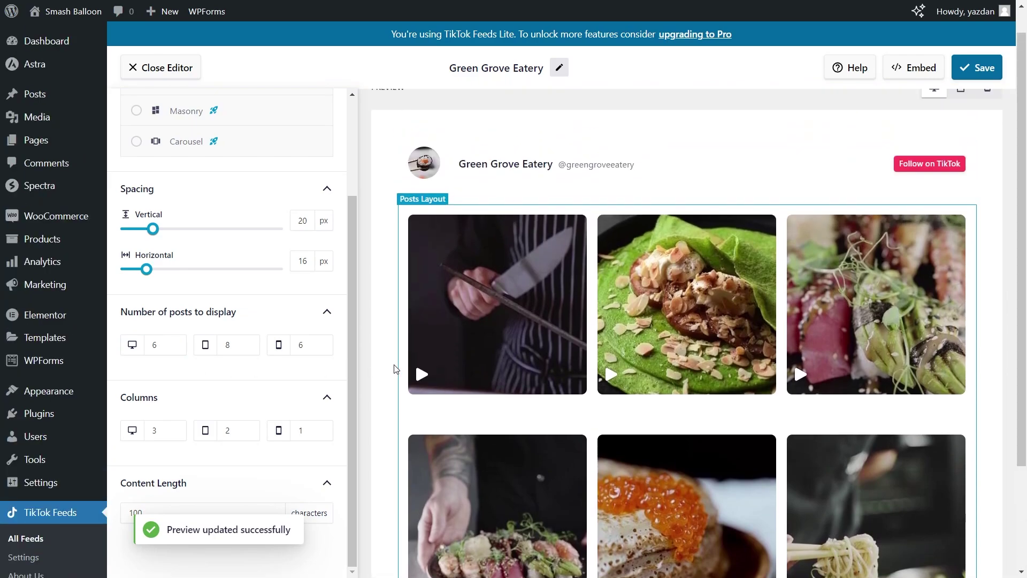
pyautogui.scroll(-3, 395, 368)
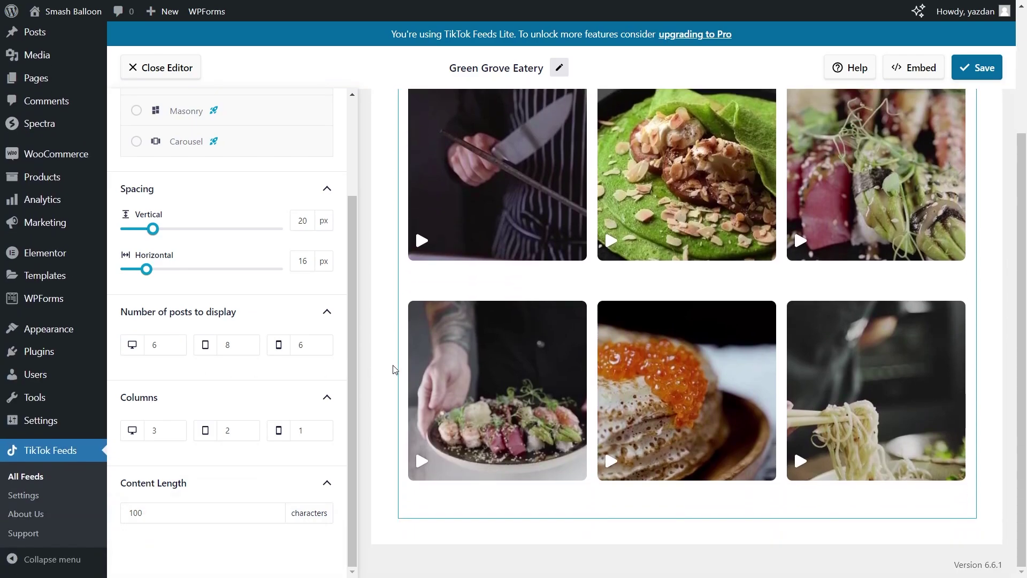
pyautogui.click(174, 434)
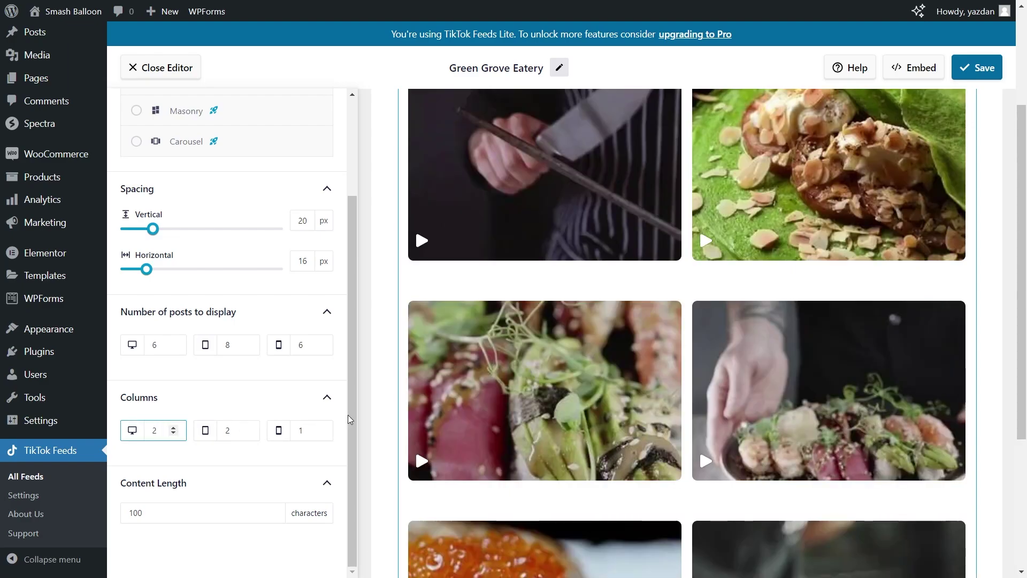
pyautogui.scroll(1, 391, 412)
pyautogui.scroll(3, 391, 412)
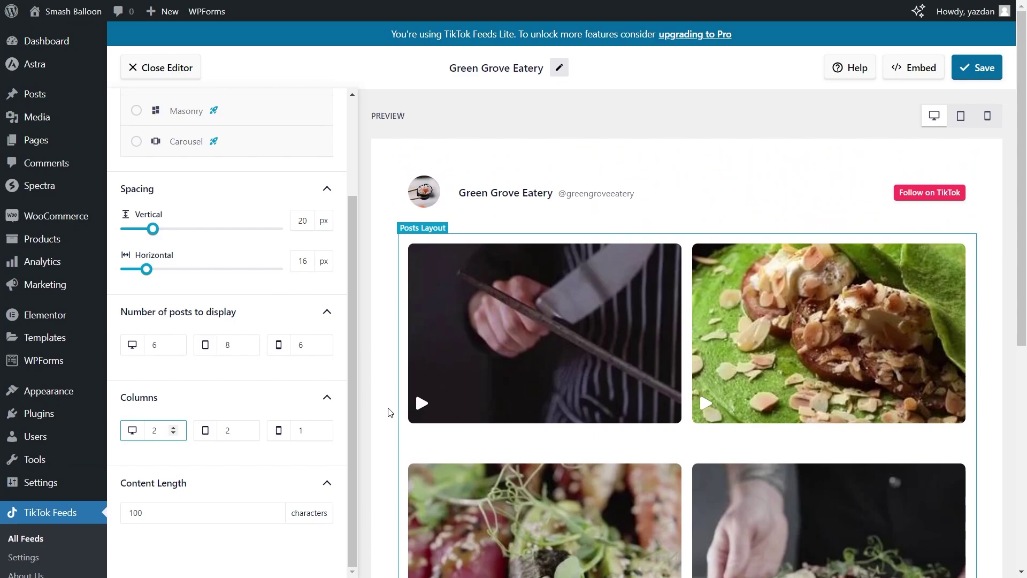
pyautogui.scroll(-7, 390, 412)
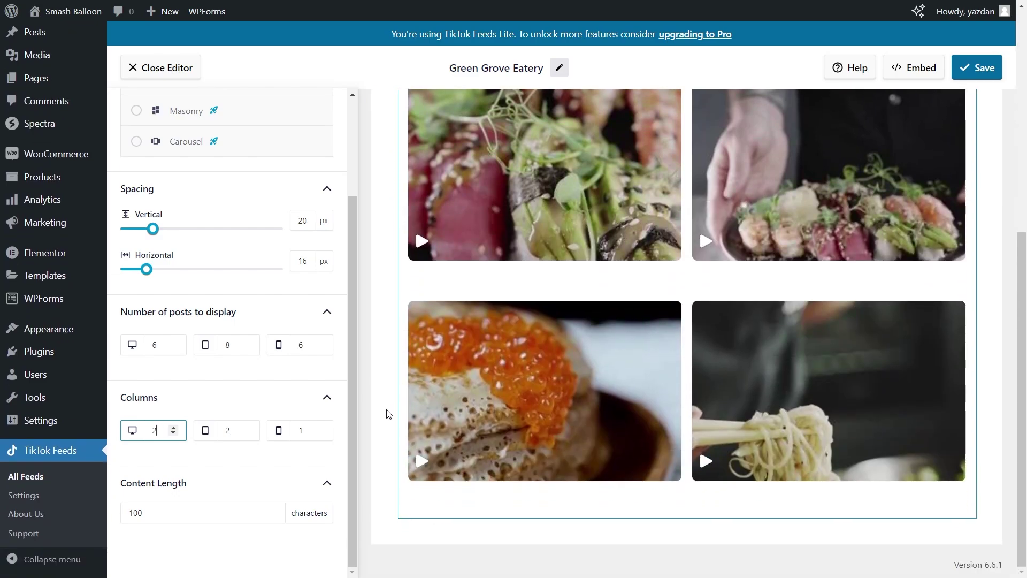
pyautogui.click(991, 74)
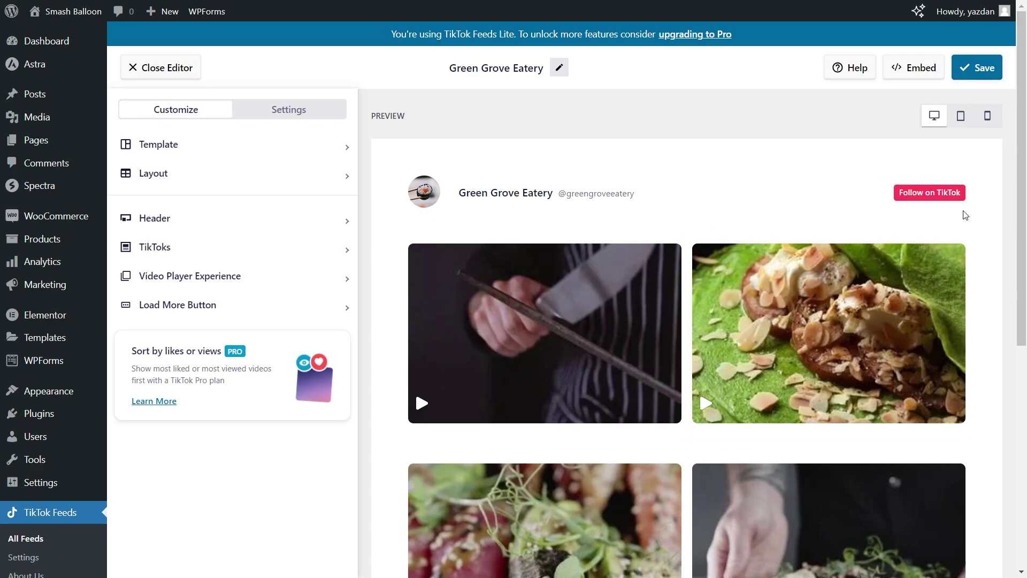
# - Copy the feed shortcode and add the feed to the Home page
pyautogui.click(916, 69)
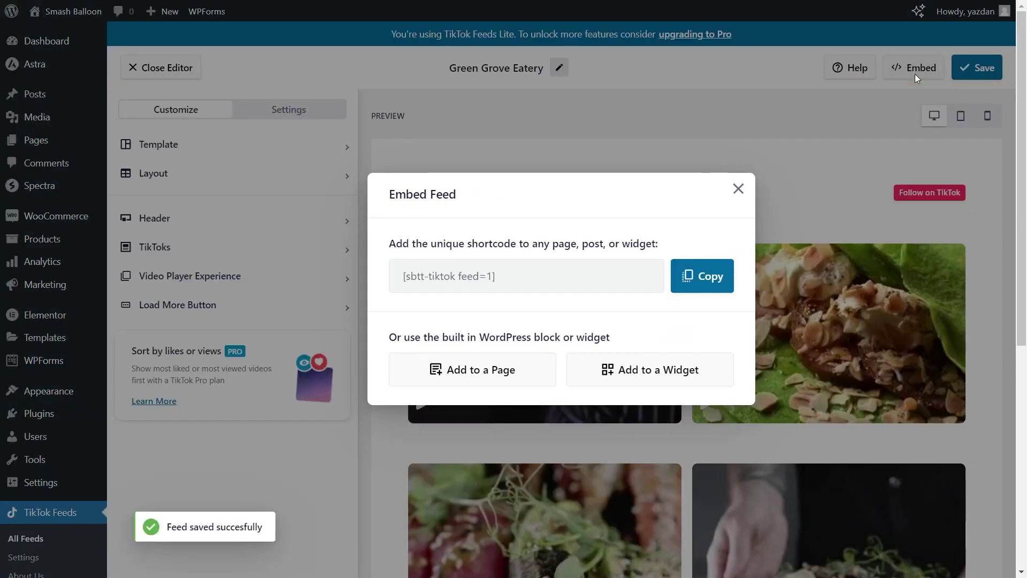
pyautogui.click(689, 275)
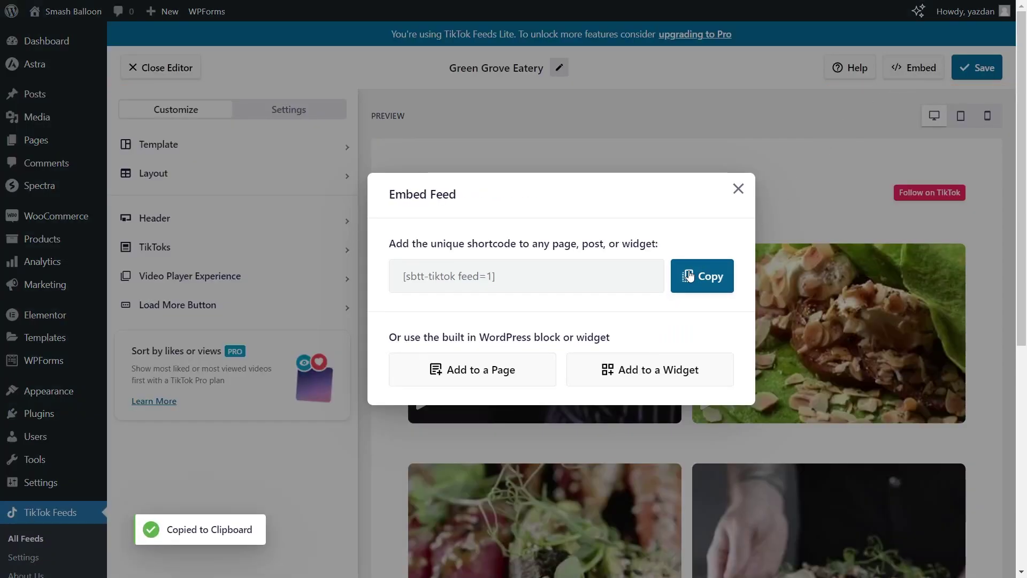
pyautogui.click(470, 370)
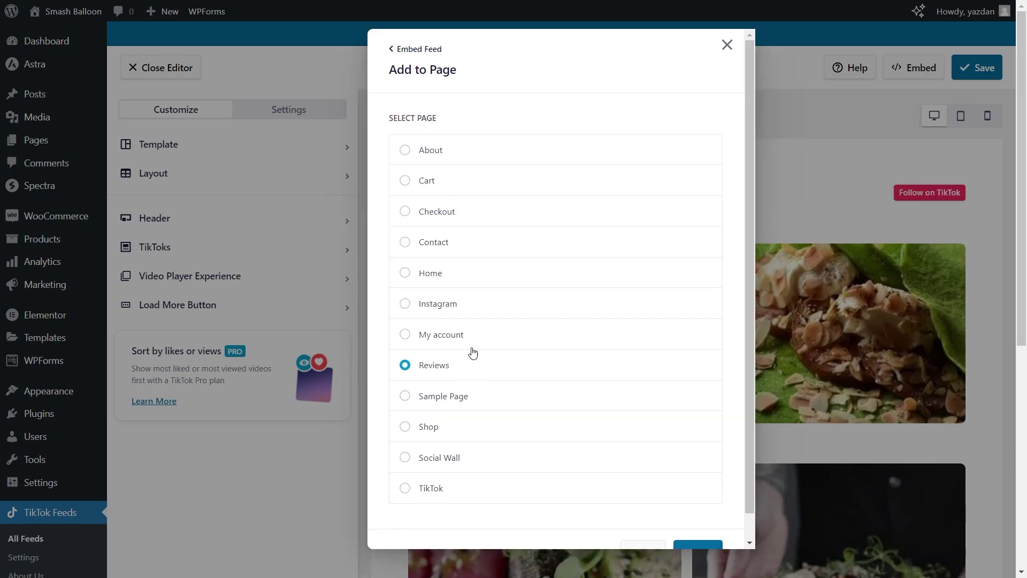
pyautogui.click(465, 278)
pyautogui.scroll(-1, 468, 286)
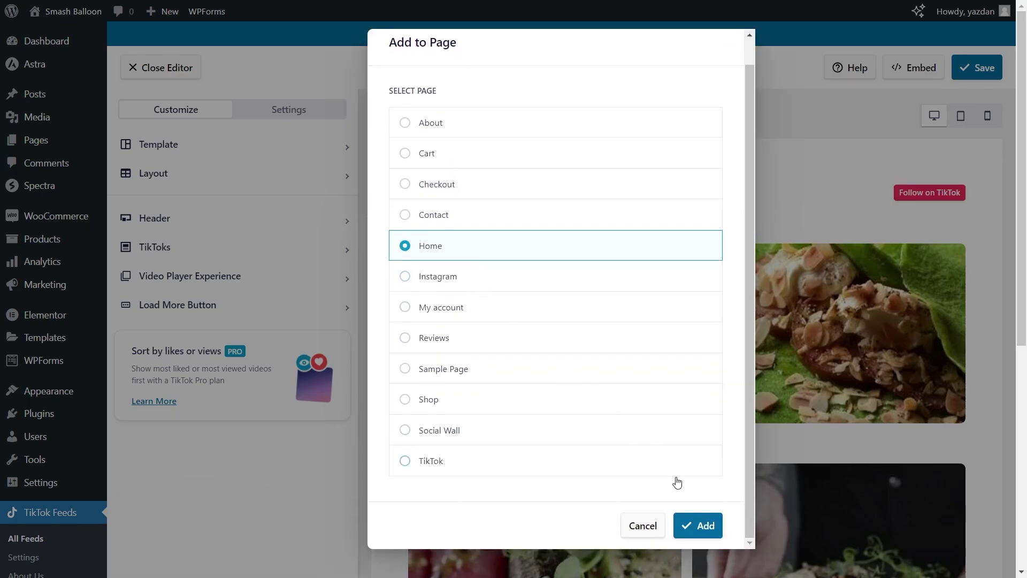
pyautogui.click(705, 526)
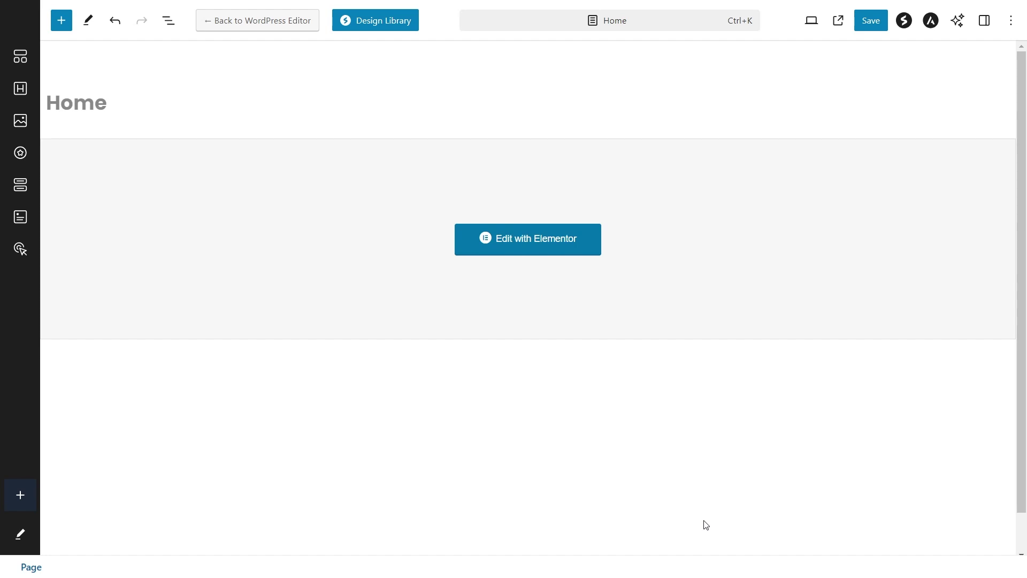
# - Drop a Shortcode widget with [sbtt-tiktok feed=1] under Our Latest TikToks in Elementor and update the page
pyautogui.click(549, 239)
pyautogui.scroll(-10, 994, 289)
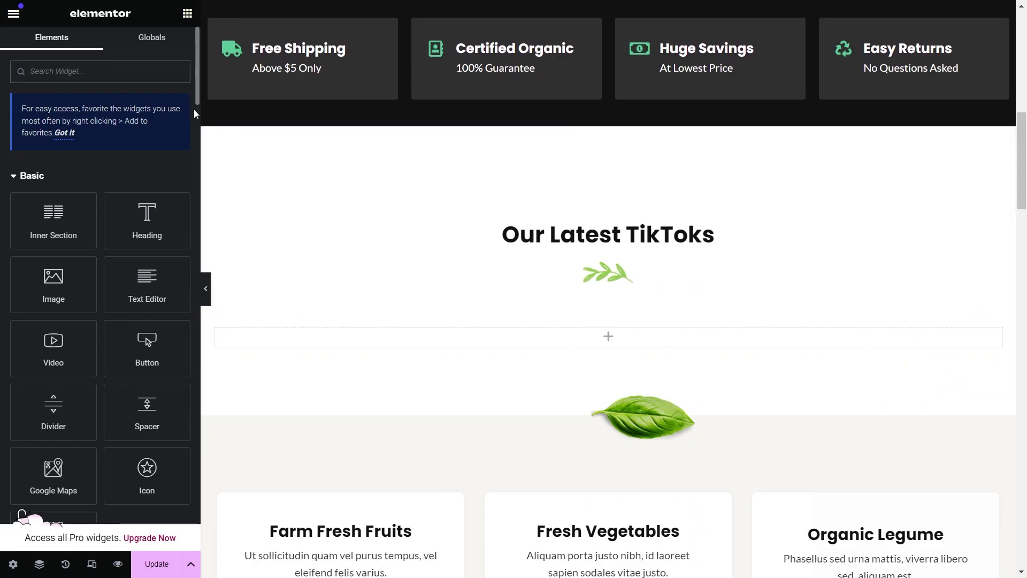
pyautogui.click(143, 78)
pyautogui.write('sho')
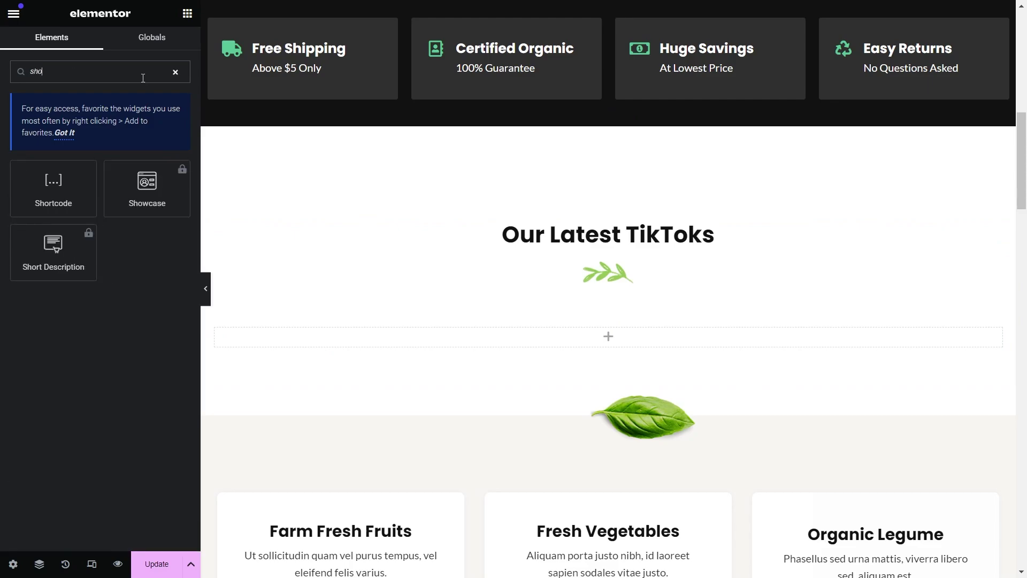
pyautogui.write('rtcode')
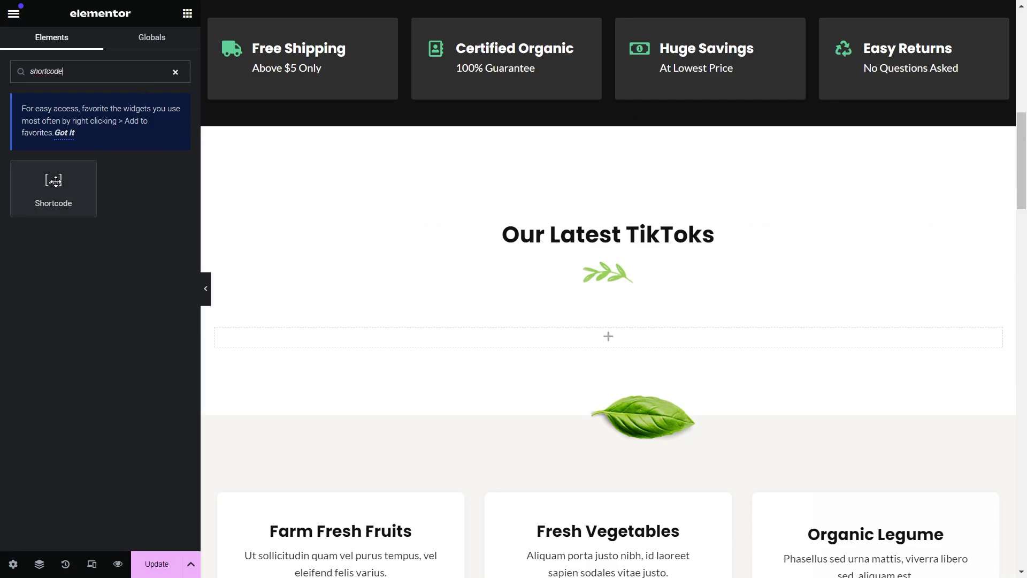
pyautogui.moveTo(53, 187); pyautogui.dragTo(619, 342)
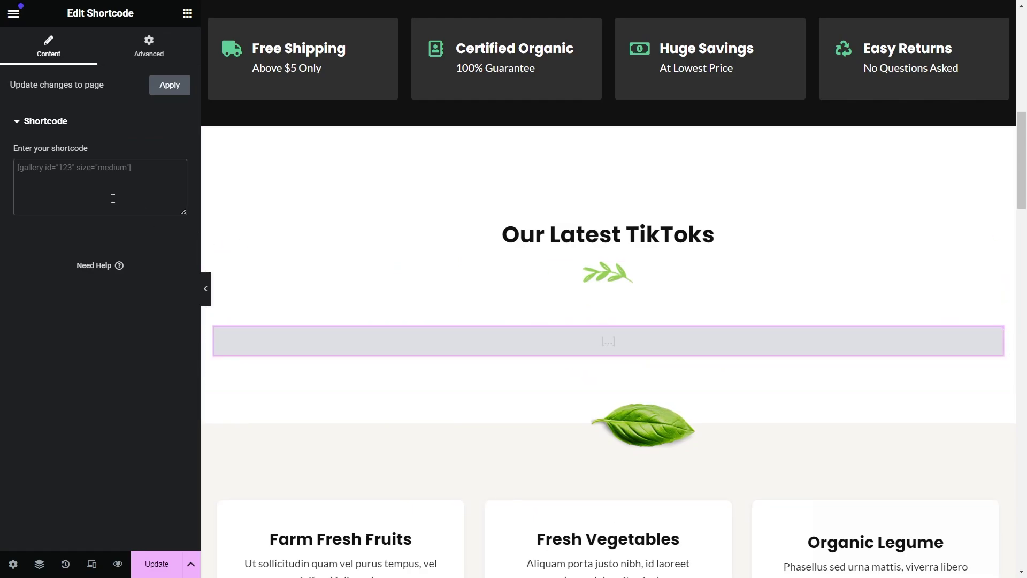
pyautogui.click(113, 198)
pyautogui.hotkey('ctrl', 'v')
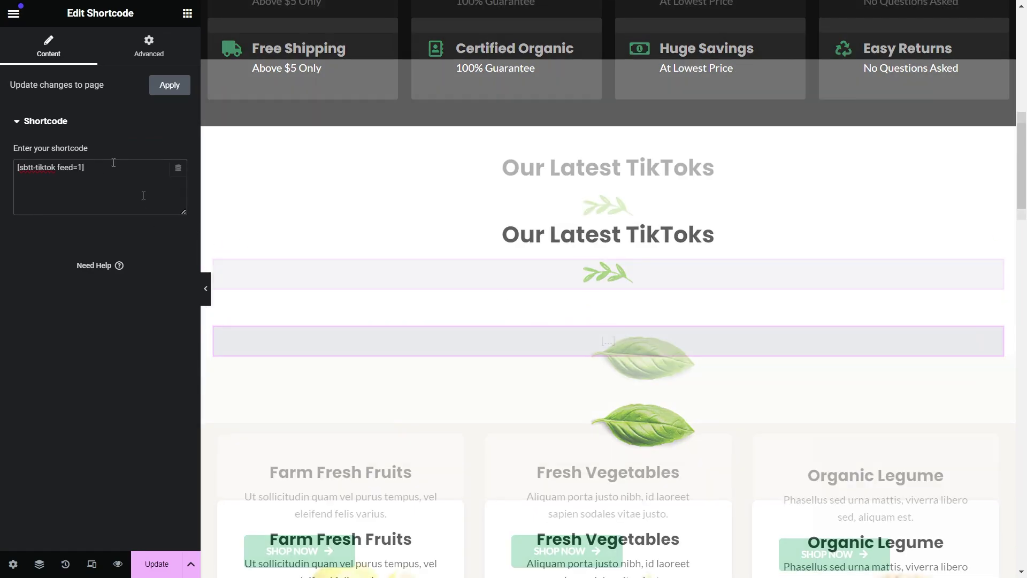
pyautogui.click(165, 563)
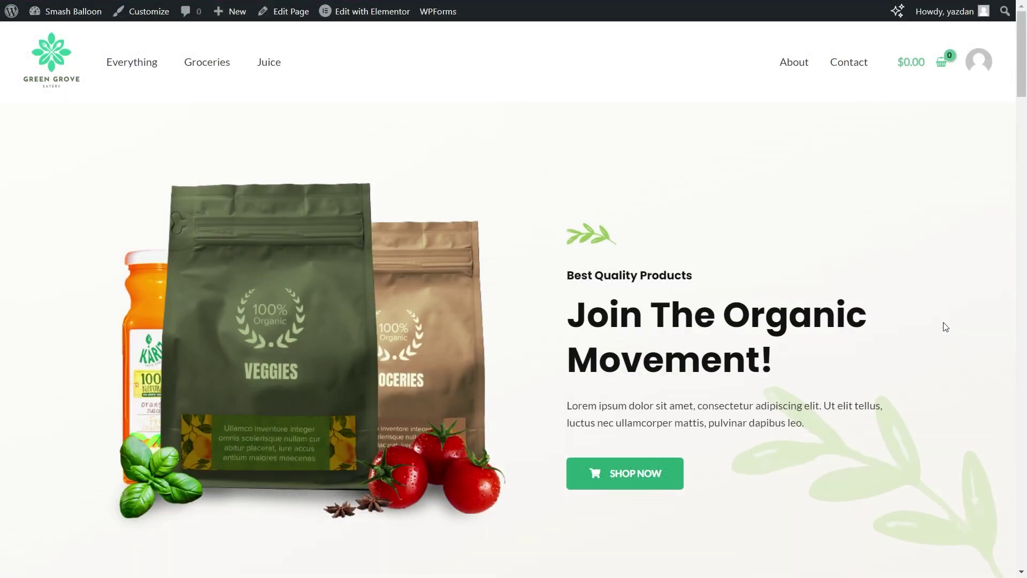
# - Scroll the live home page down to the TikTok feed and play the second video
pyautogui.scroll(-9, 946, 326)
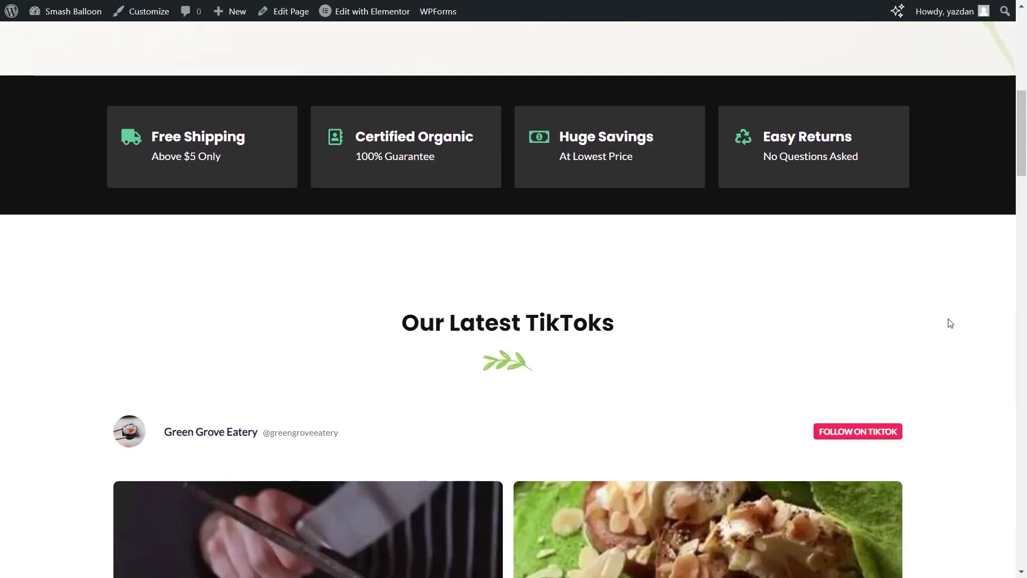
pyautogui.scroll(-4, 950, 322)
pyautogui.scroll(-1, 964, 335)
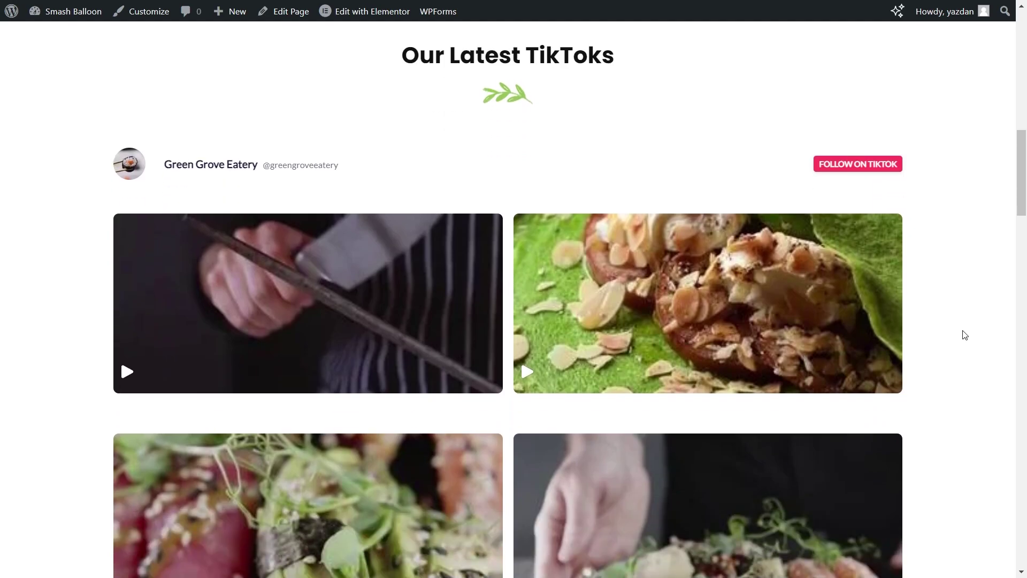
pyautogui.scroll(-4, 964, 334)
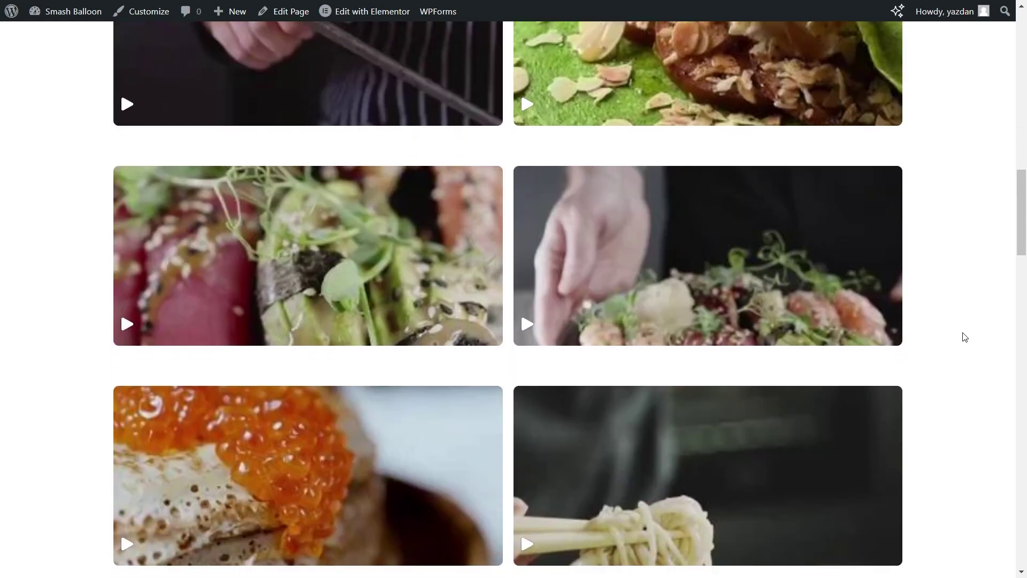
pyautogui.scroll(-3, 964, 336)
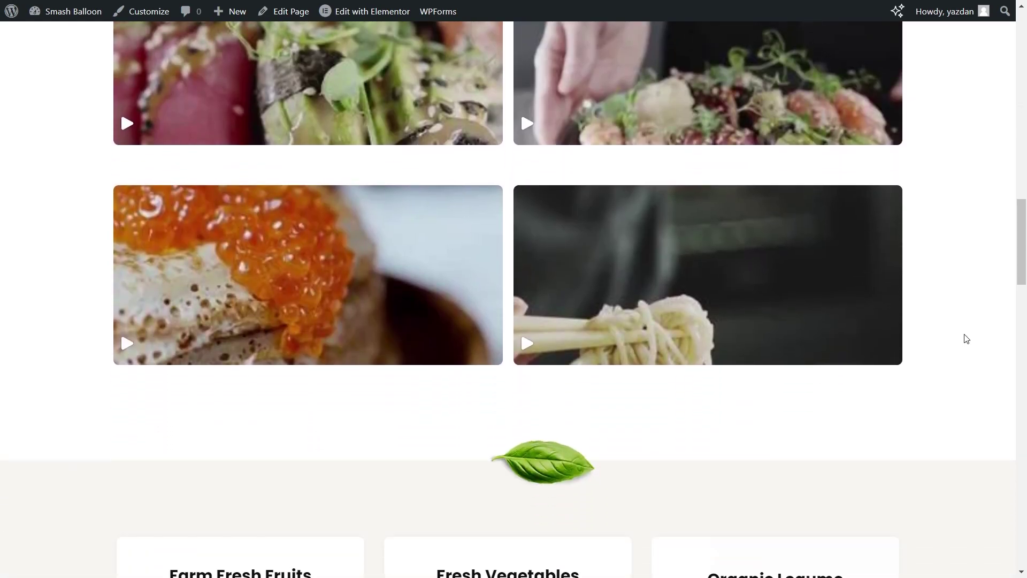
pyautogui.scroll(7, 966, 338)
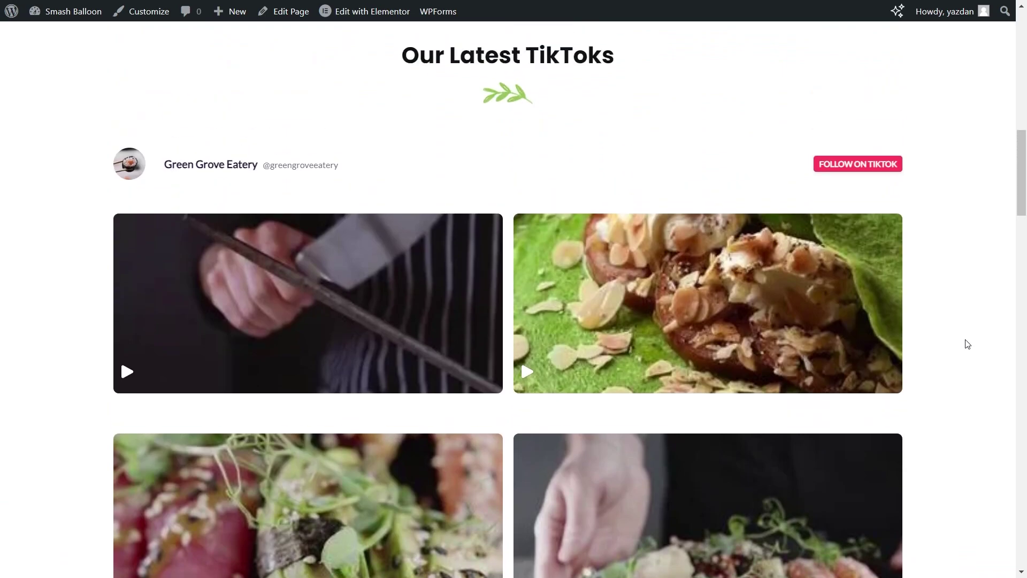
pyautogui.click(733, 313)
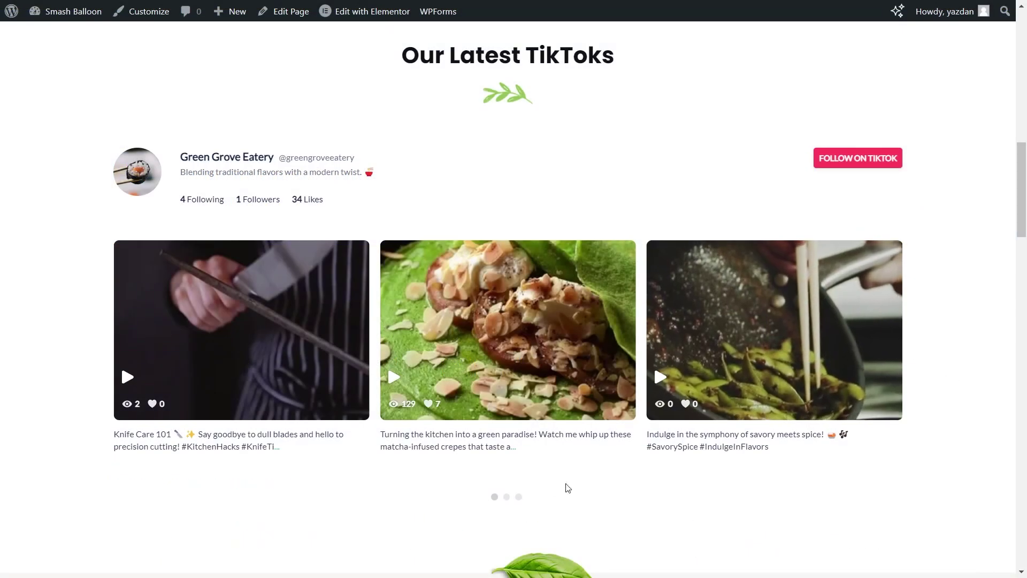
# - Page through the feed's video sets and return to the first videos
pyautogui.click(506, 497)
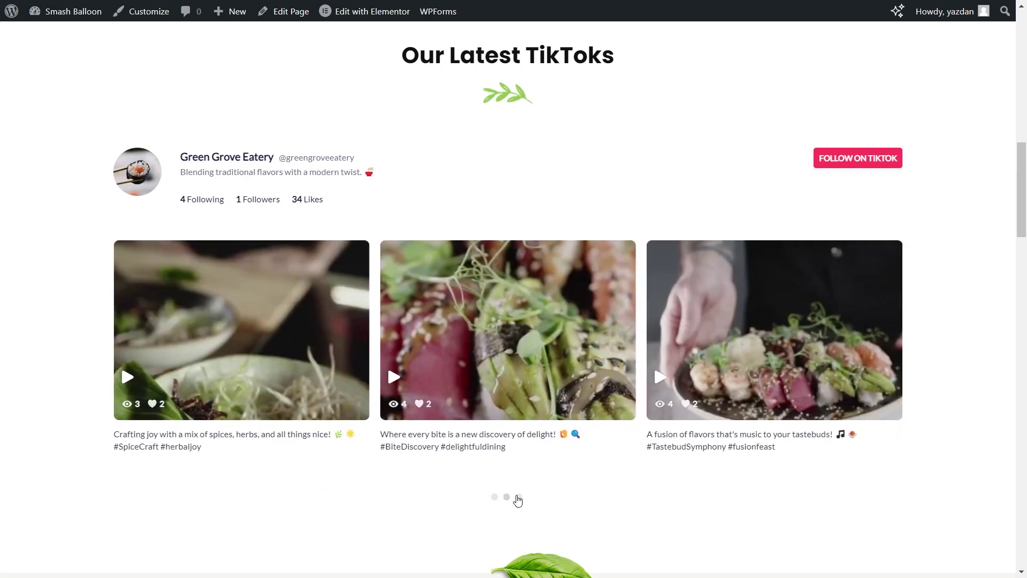
pyautogui.click(518, 498)
pyautogui.click(494, 497)
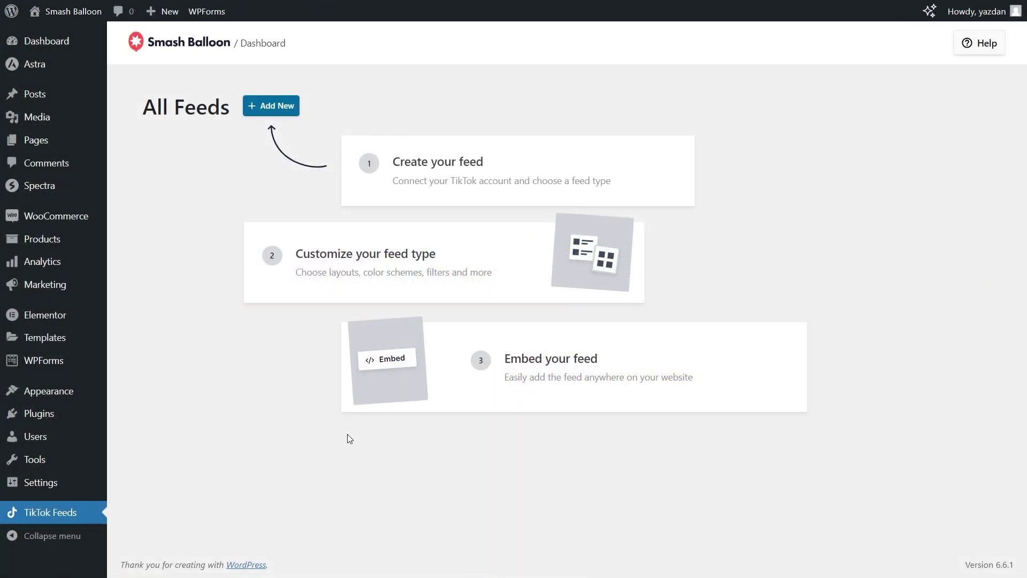
# - Start another new feed with the Green Grove Eatery source and browse the templates
pyautogui.click(270, 106)
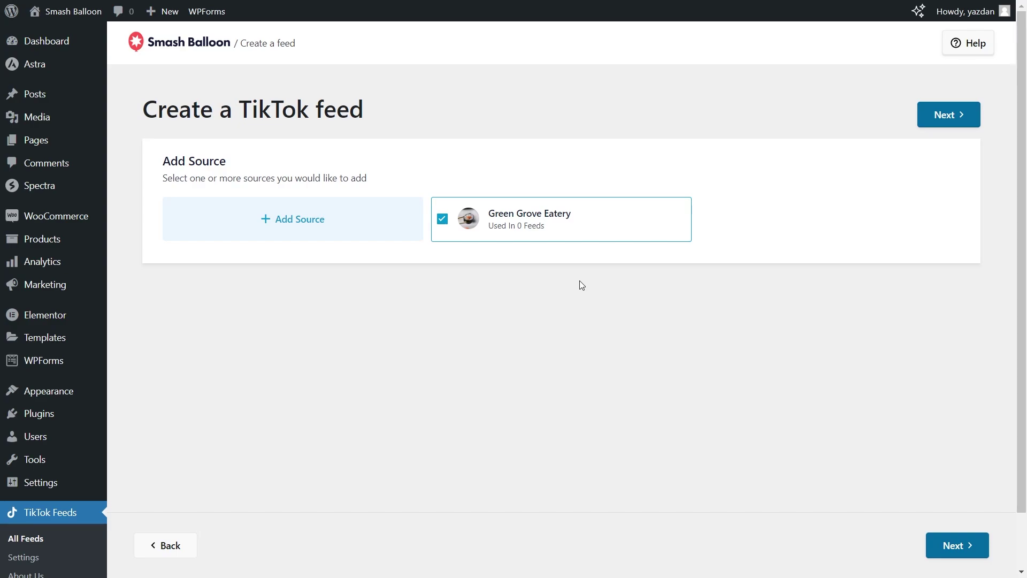
pyautogui.click(925, 119)
pyautogui.scroll(-1, 686, 341)
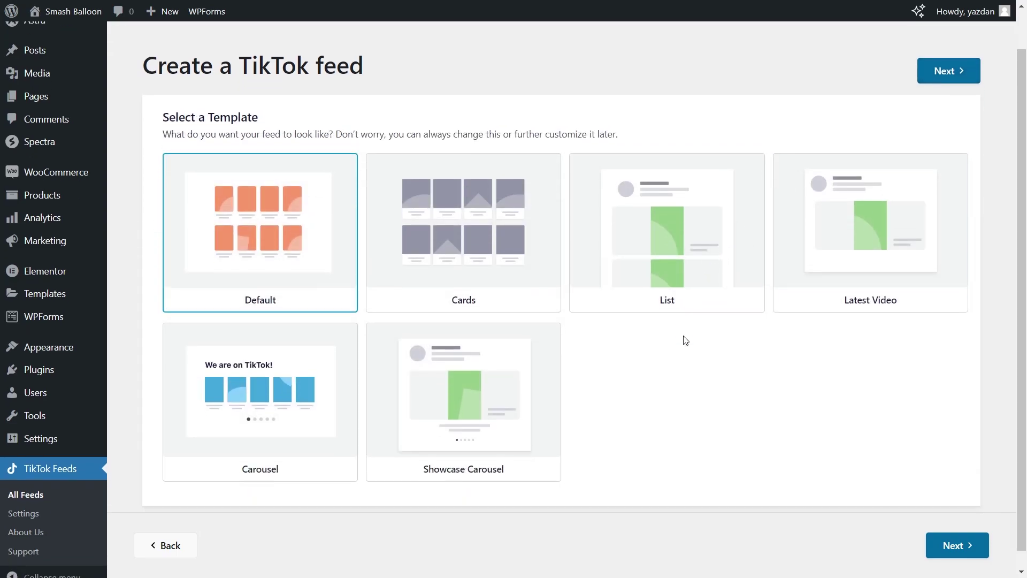
pyautogui.scroll(-1, 686, 340)
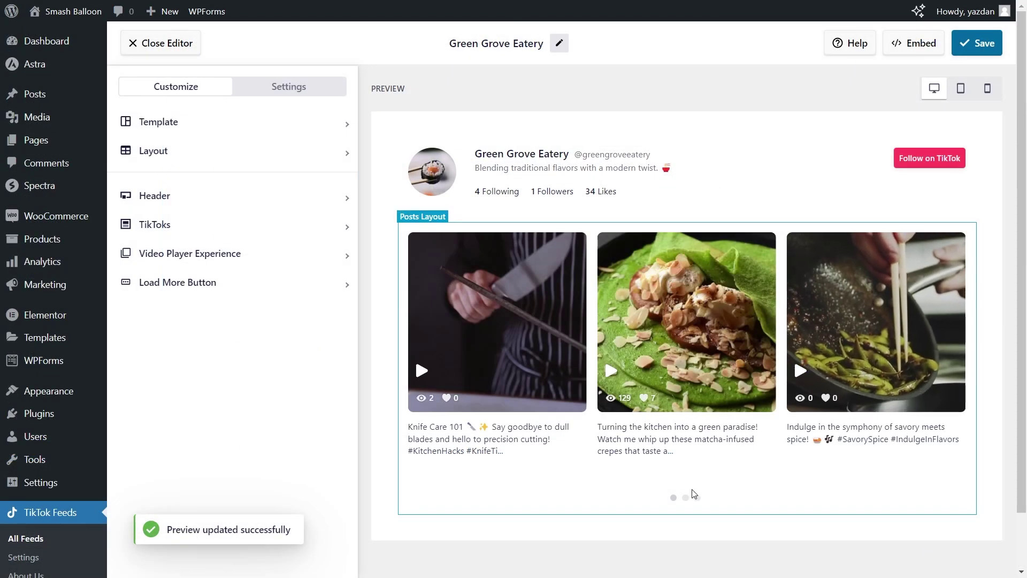
# - Cycle through the carousel preview pages, check the Sort options, then open the word Filters settings
pyautogui.click(685, 497)
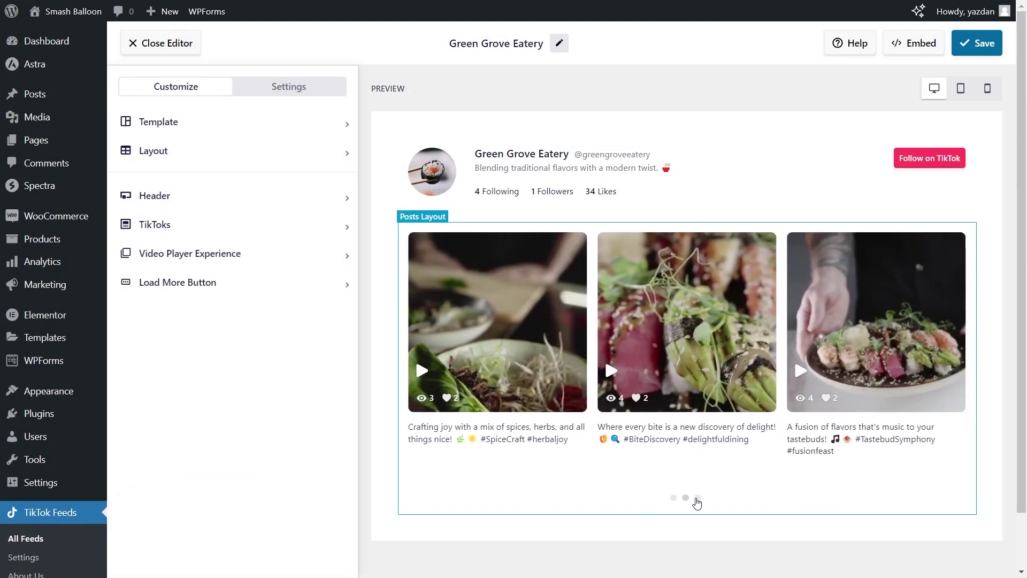
pyautogui.click(697, 499)
pyautogui.click(674, 498)
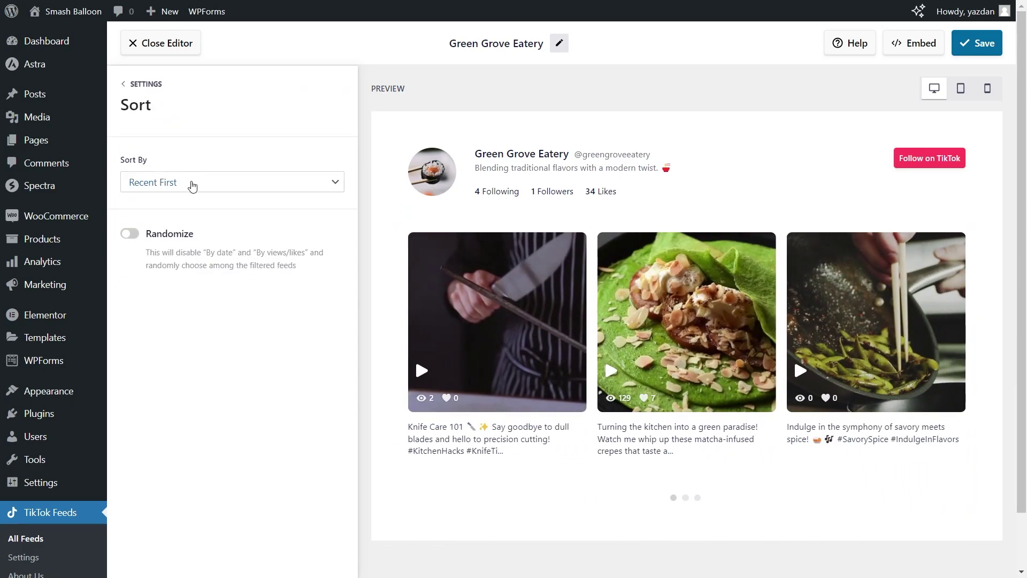
pyautogui.click(191, 183)
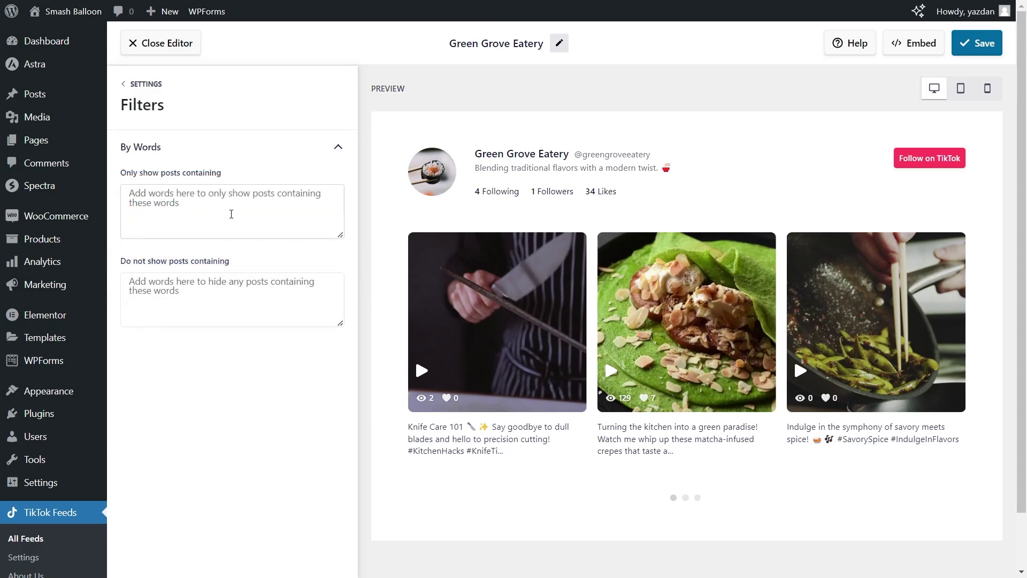
pyautogui.click(243, 218)
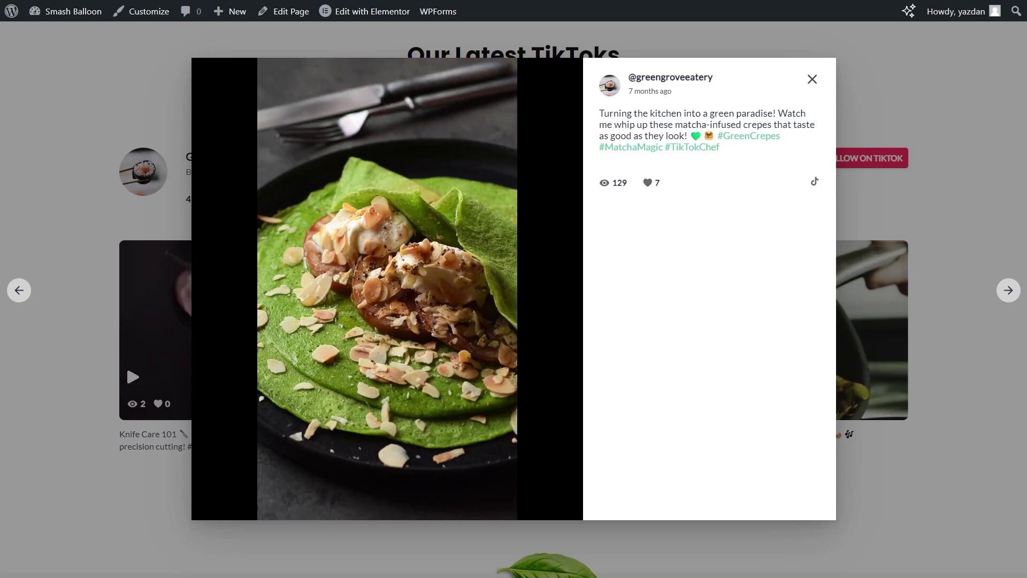
# - Play the green matcha crepes TikTok in the live site's lightbox viewer
pyautogui.moveTo(508, 428)
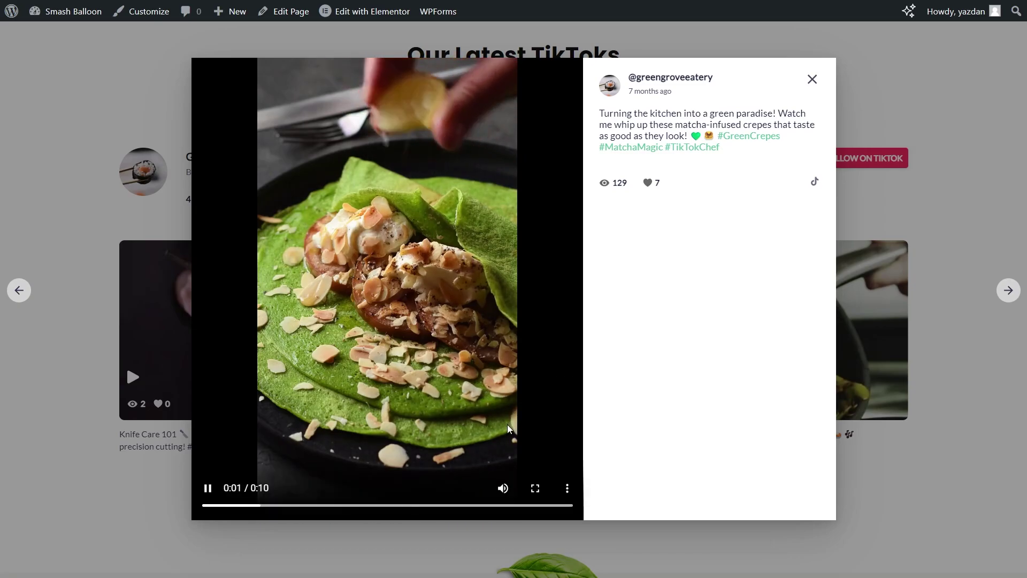